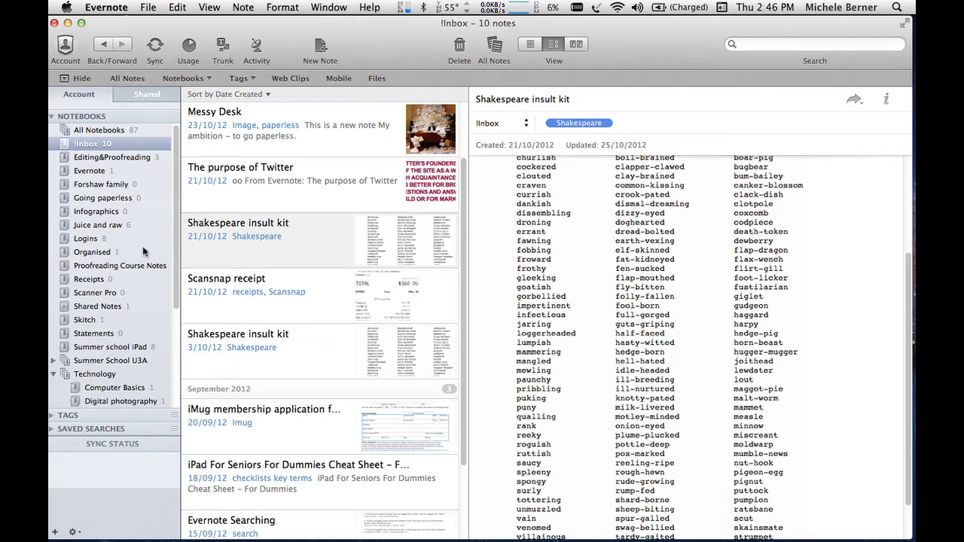
Move the Messy Desk note from the !Inbox notebook to the Paperless notebook under Technology
drag(227, 25, 235, 25)
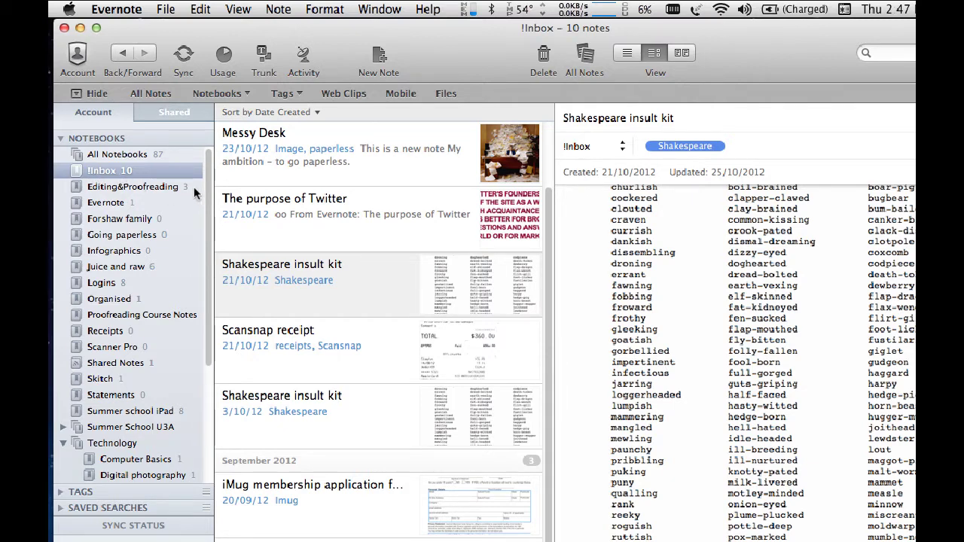
click(265, 148)
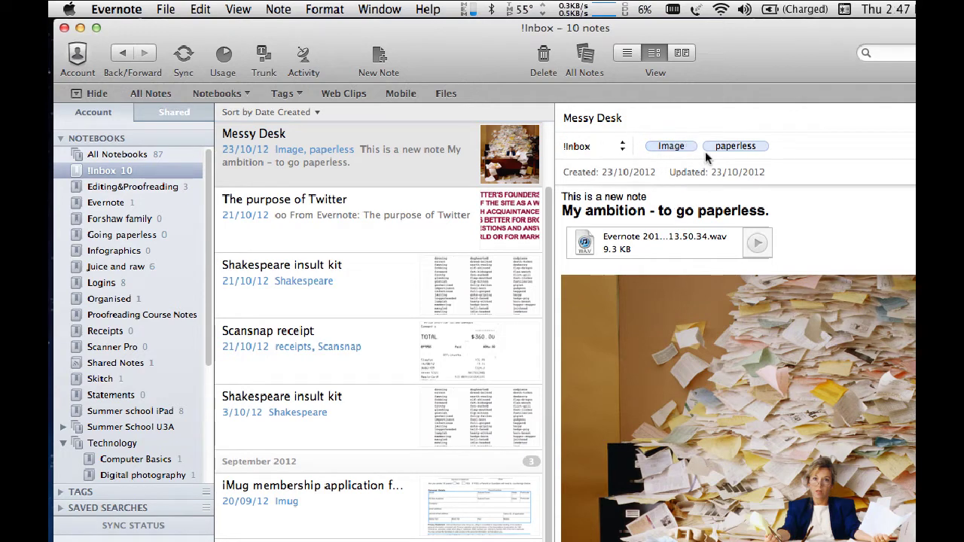
click(623, 149)
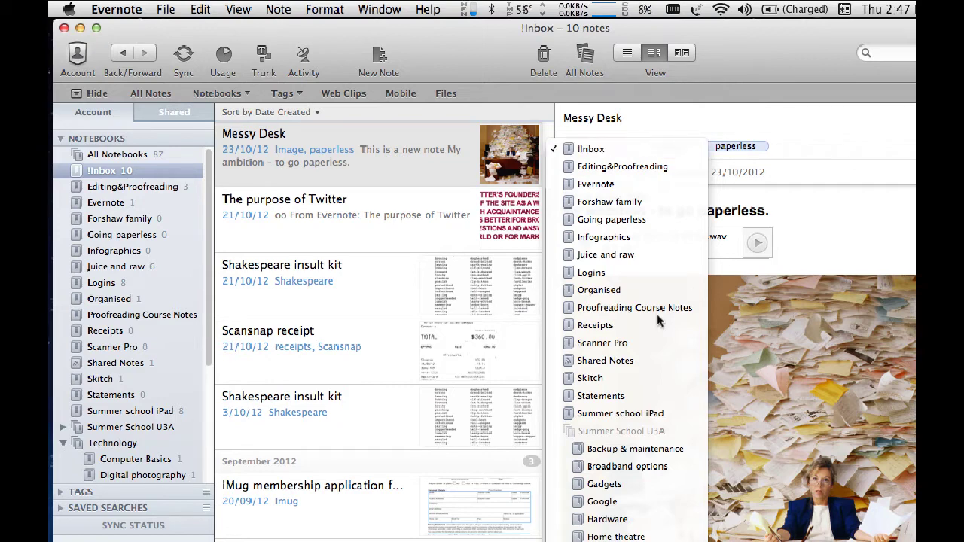
scroll(576, 471, down, 8)
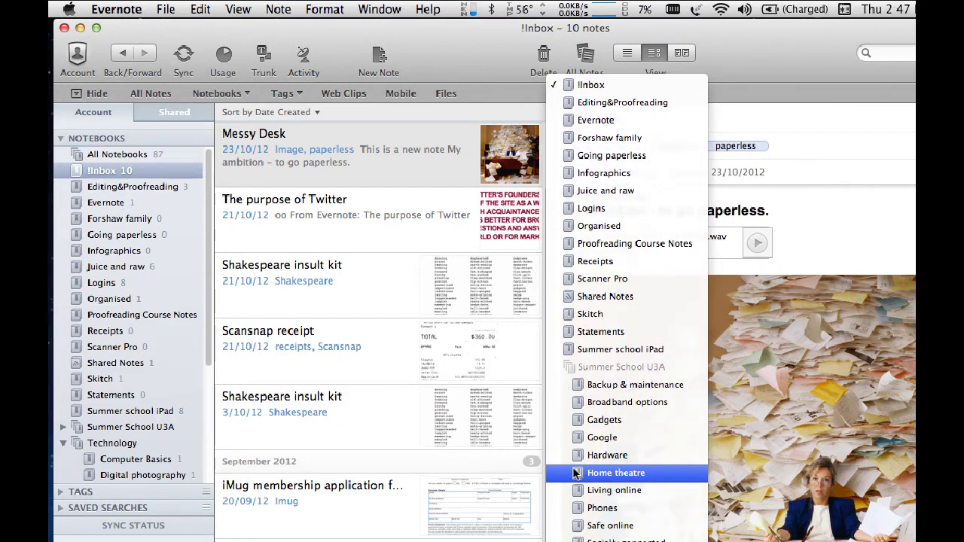
scroll(577, 471, down, 4)
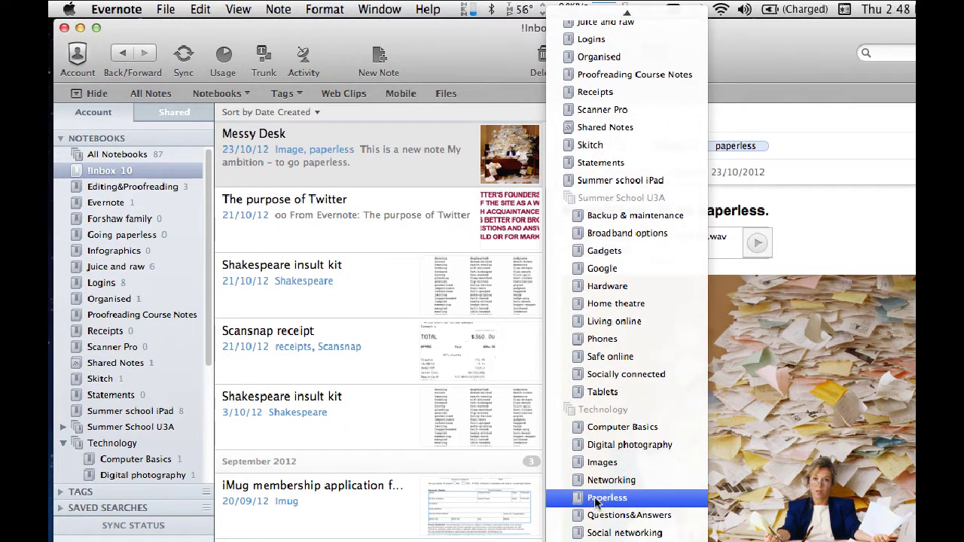
click(597, 500)
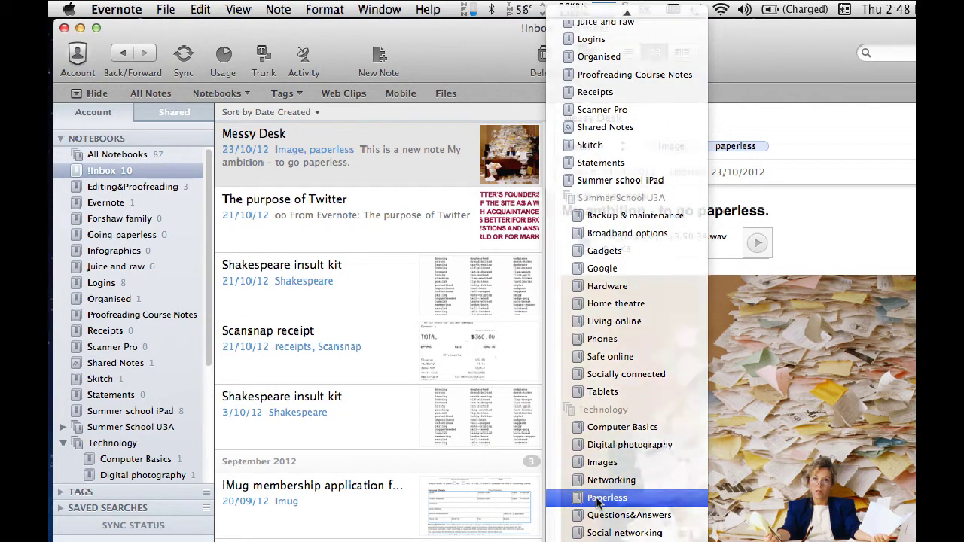
Check the !Inbox notebook's note list, and open the Paperless notebook under Technology
click(100, 174)
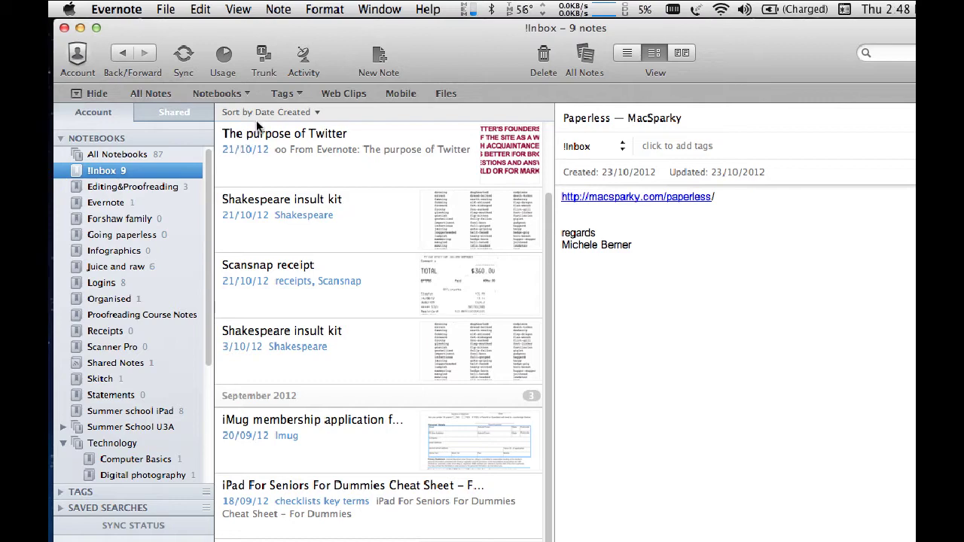
scroll(552, 192, up, 2)
scroll(553, 192, up, 3)
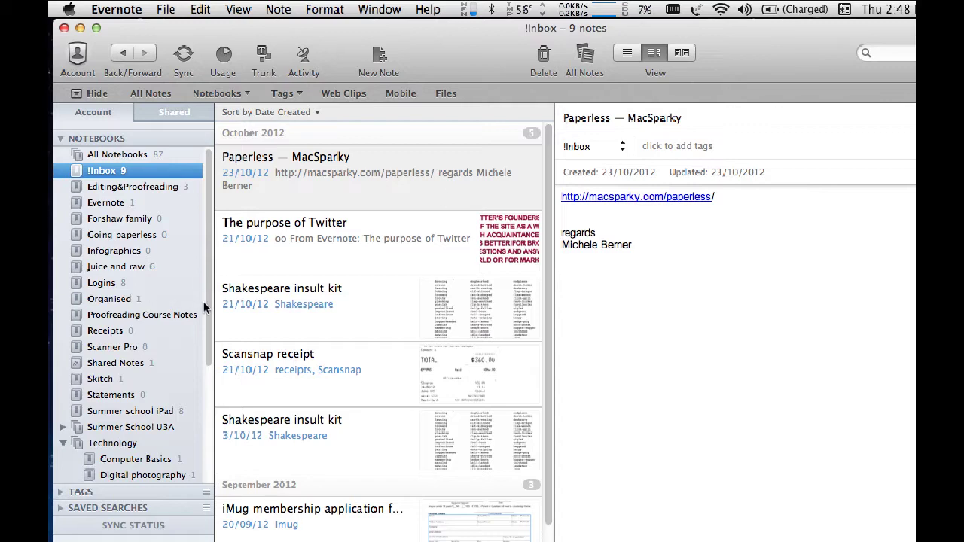
scroll(202, 392, down, 4)
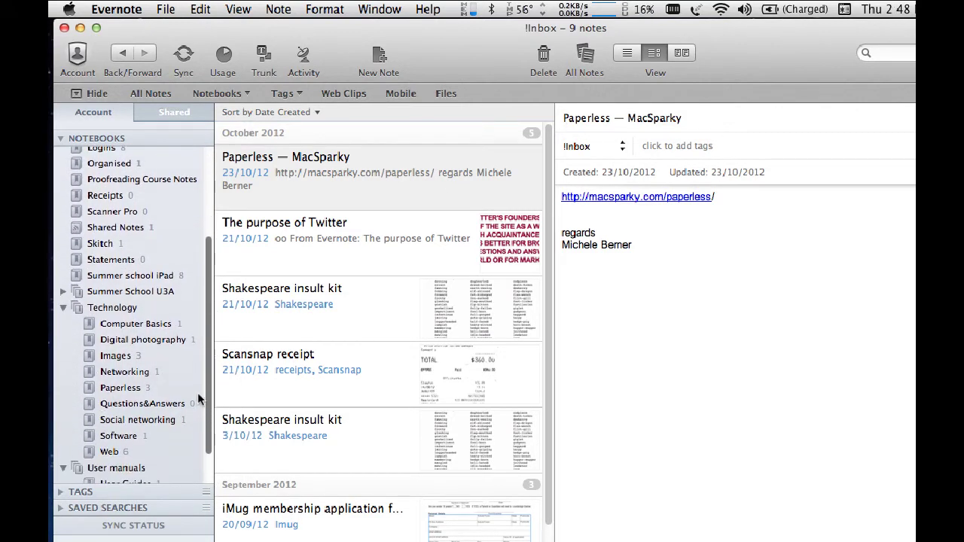
click(113, 388)
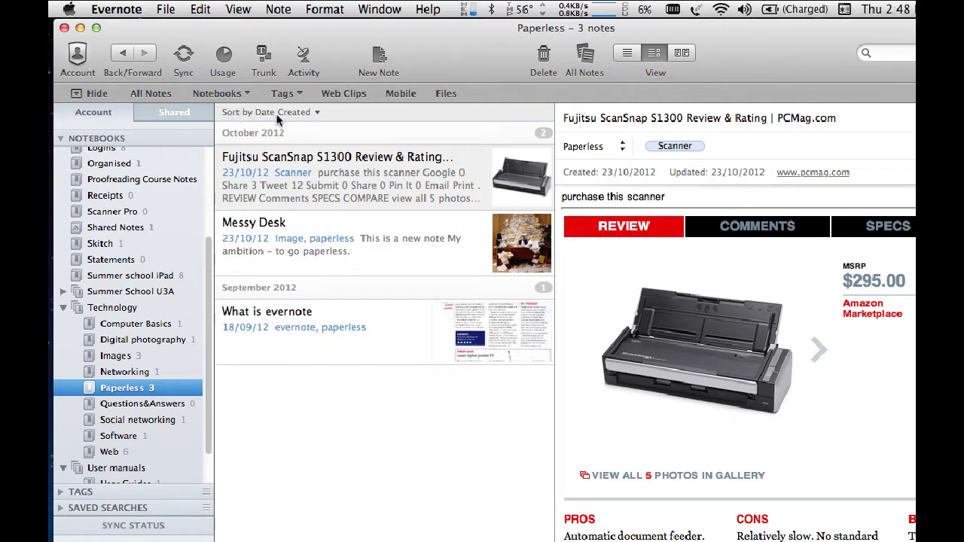
Sort the Paperless notebook's notes by title
click(315, 113)
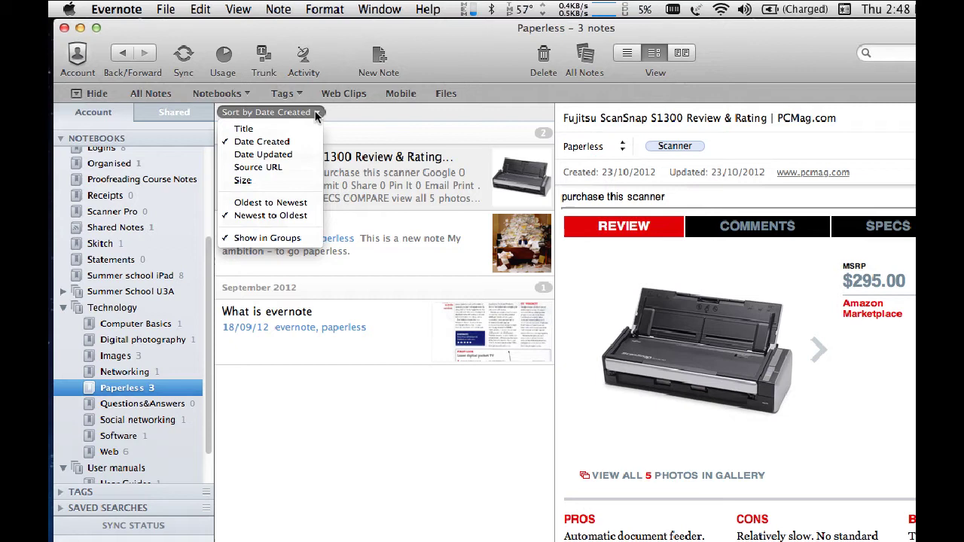
click(257, 129)
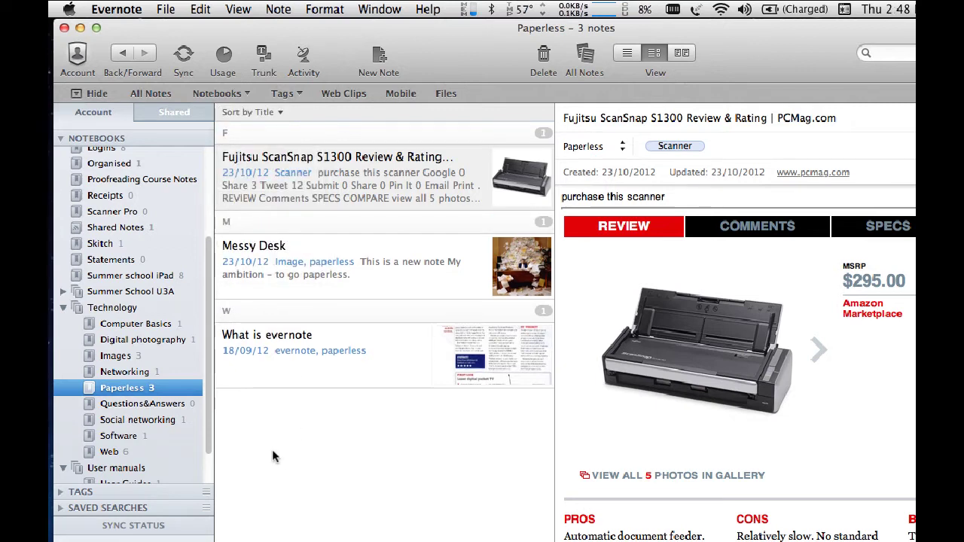
click(280, 113)
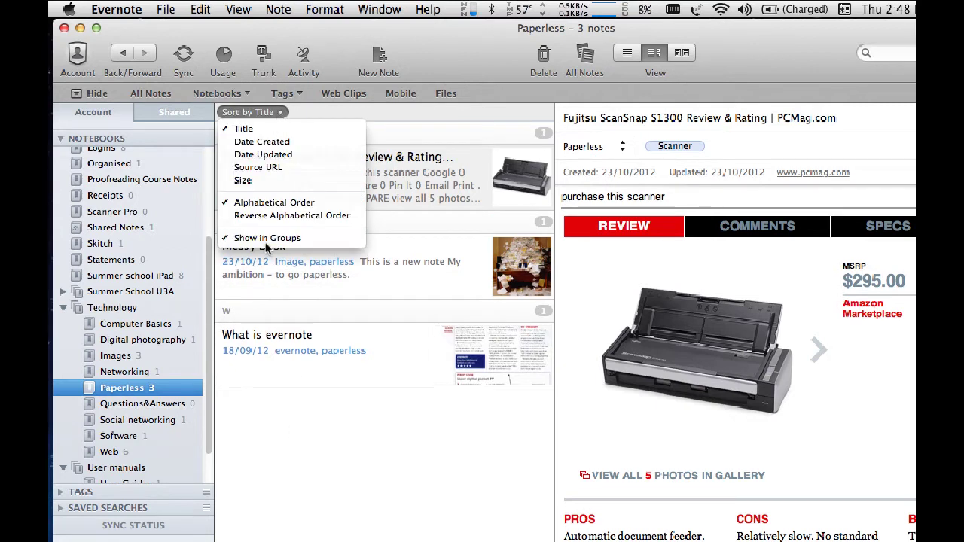
click(294, 486)
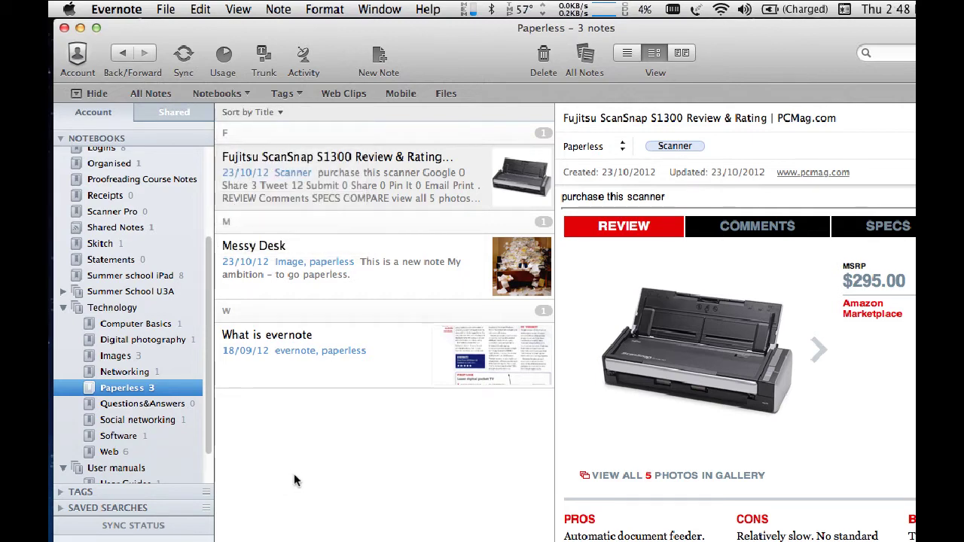
drag(210, 247, 213, 129)
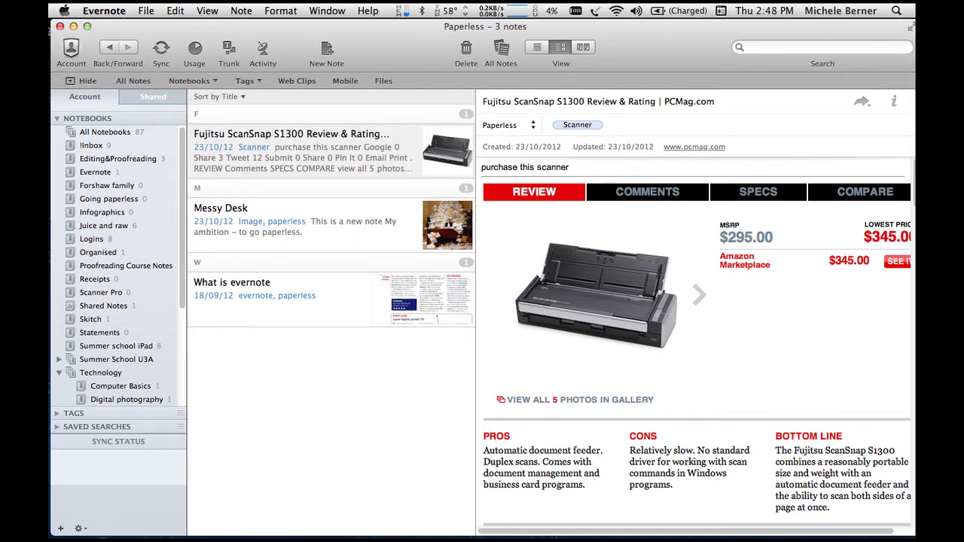
click(143, 12)
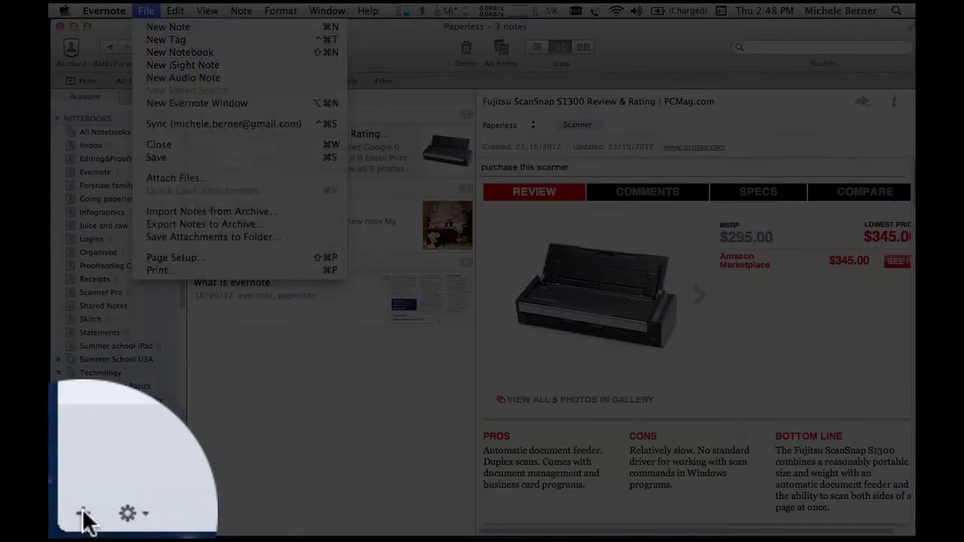
click(61, 529)
click(60, 529)
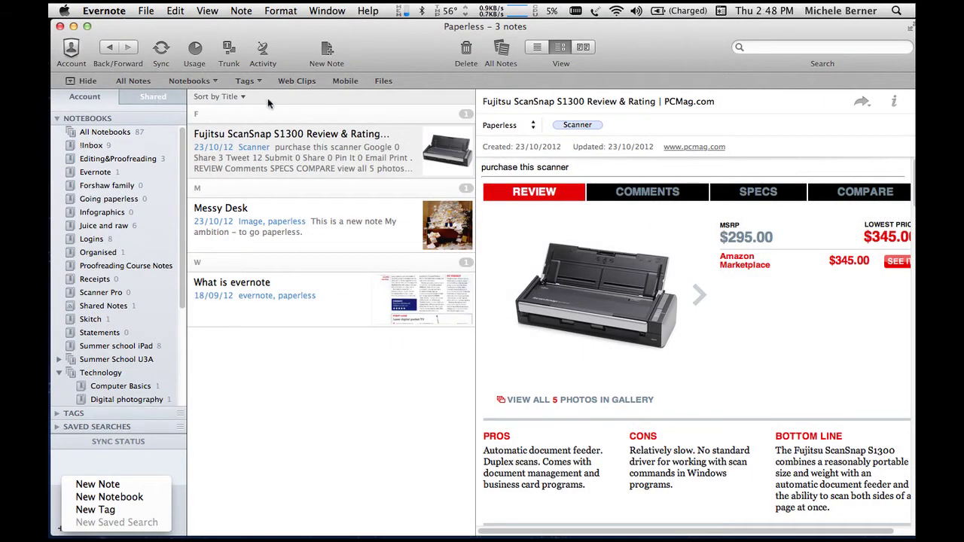
right_click(277, 445)
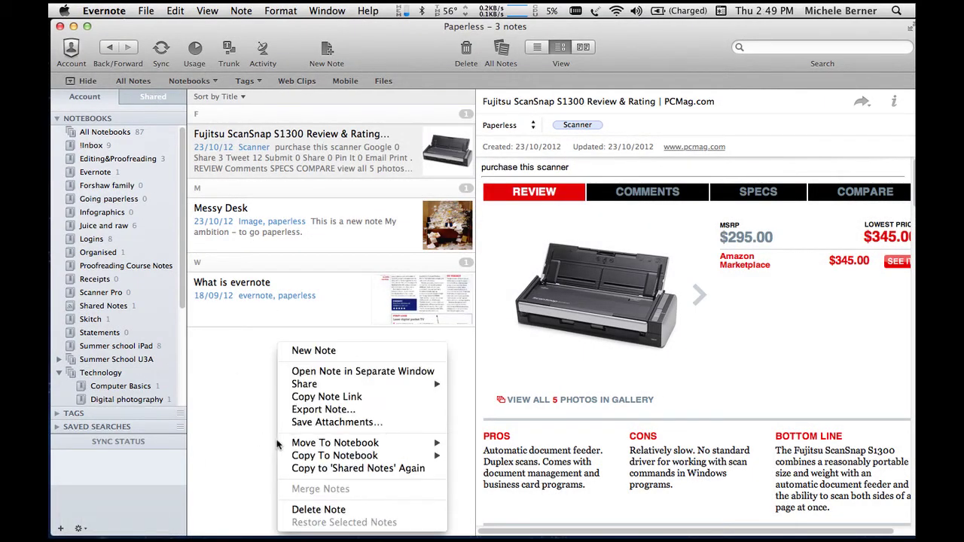
click(271, 400)
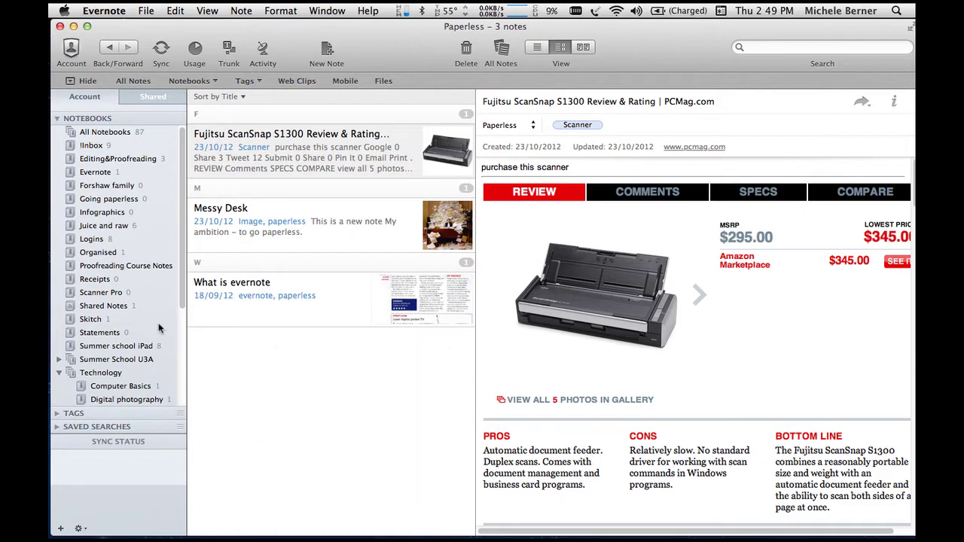
right_click(247, 346)
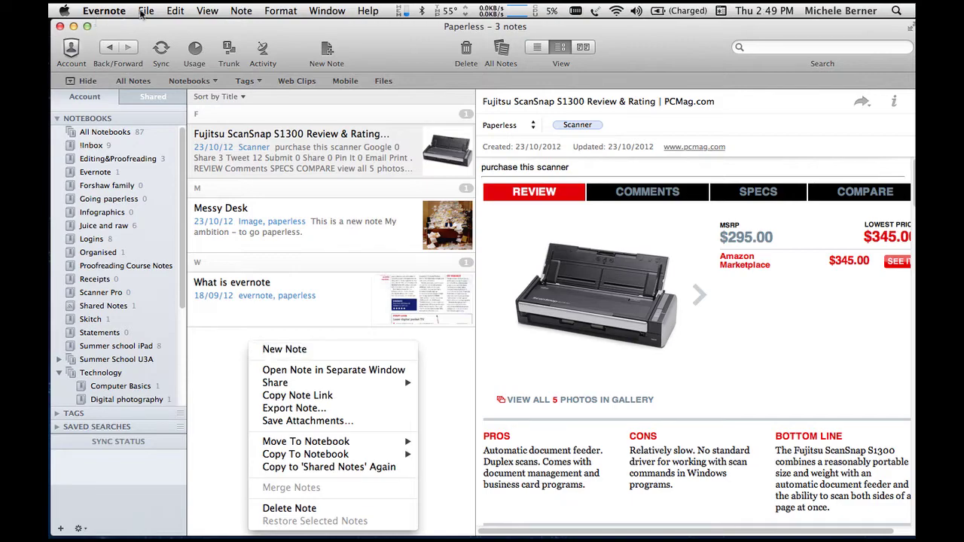
Create a new synchronized notebook named Random
click(145, 13)
click(145, 13)
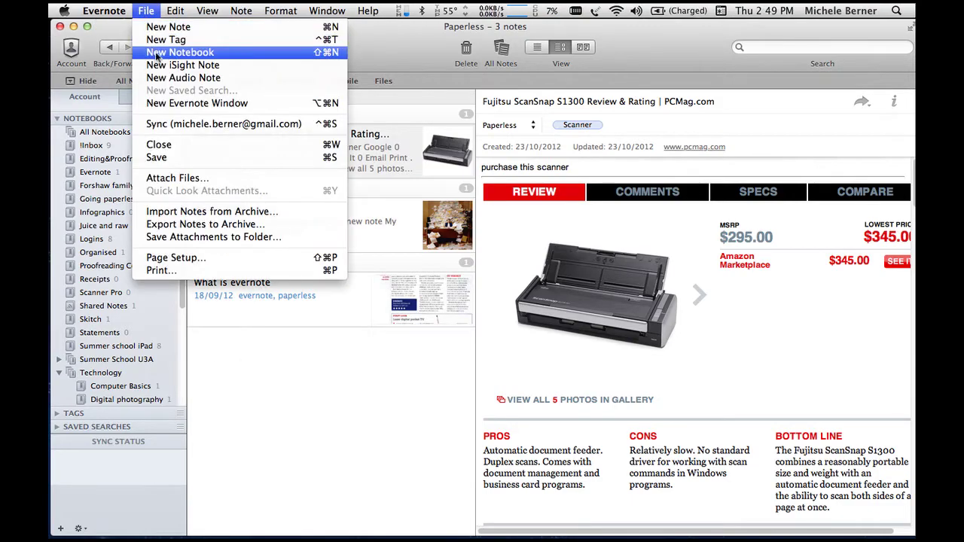
click(356, 267)
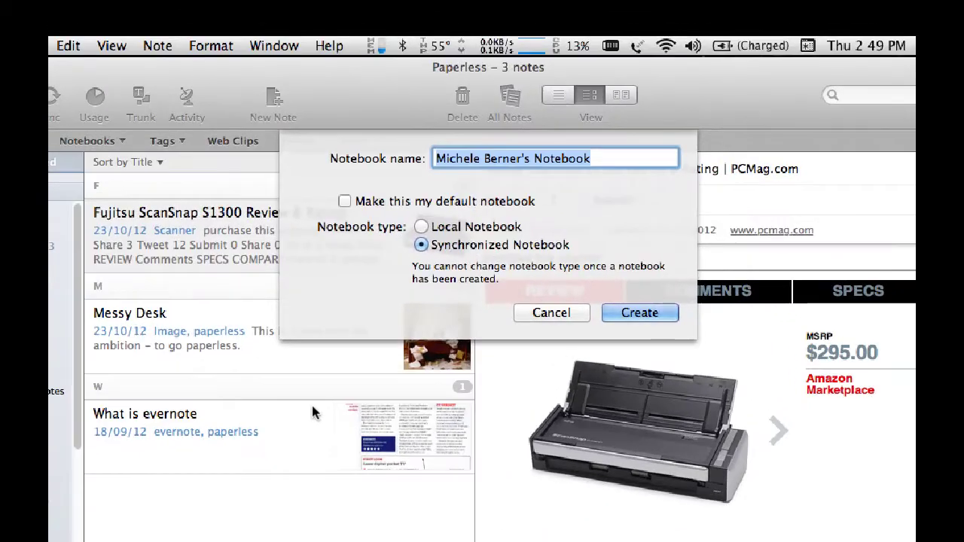
text(Random)
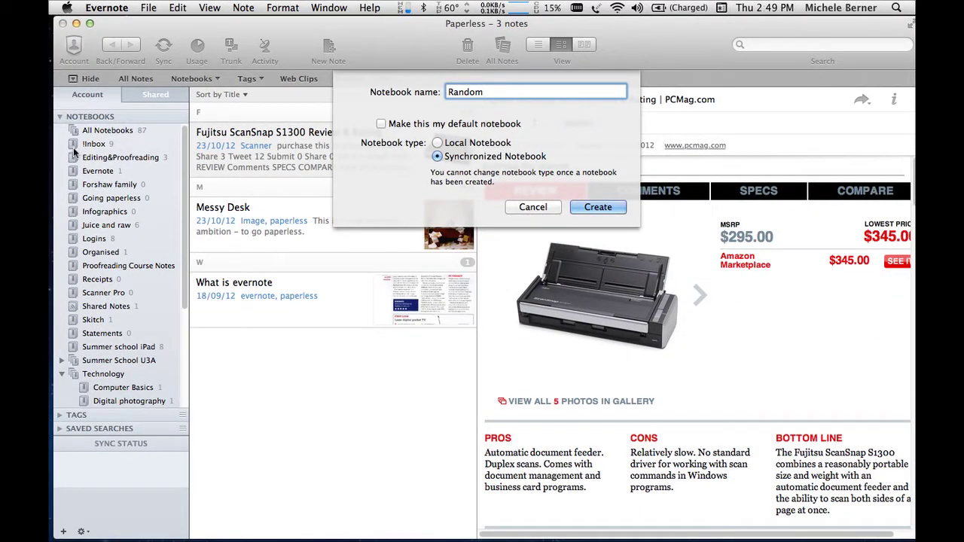
click(437, 142)
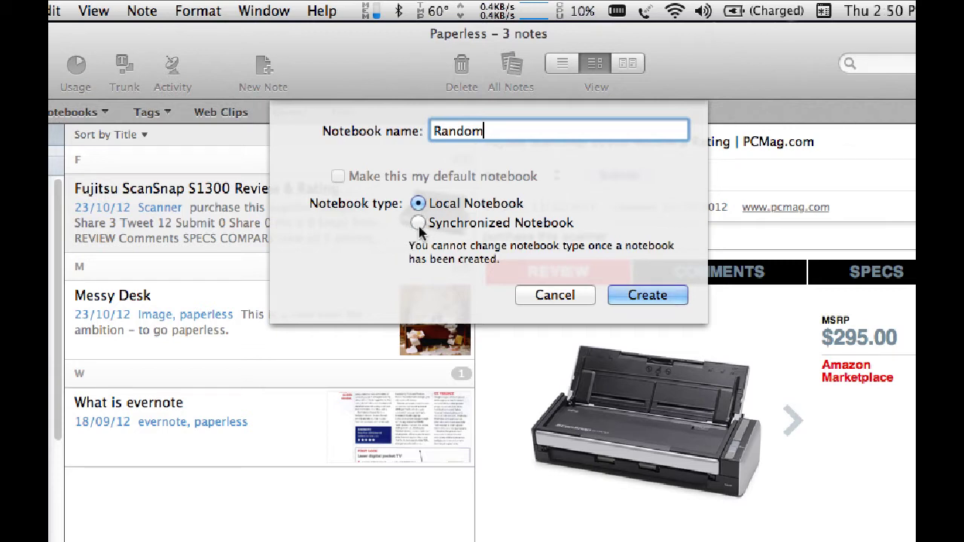
click(417, 223)
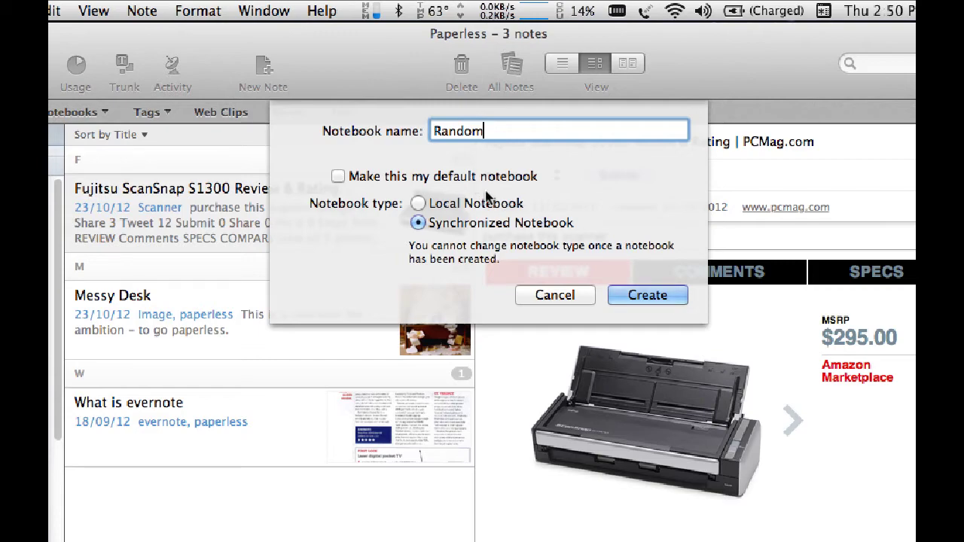
click(641, 298)
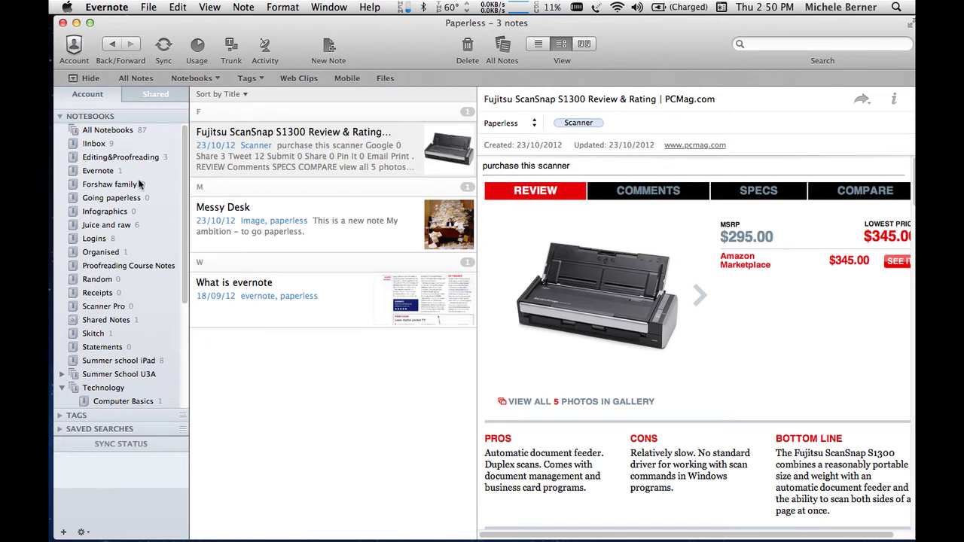
Open the !Inbox notebook, look through its note list and read the 100 uses for Evernote note
click(89, 145)
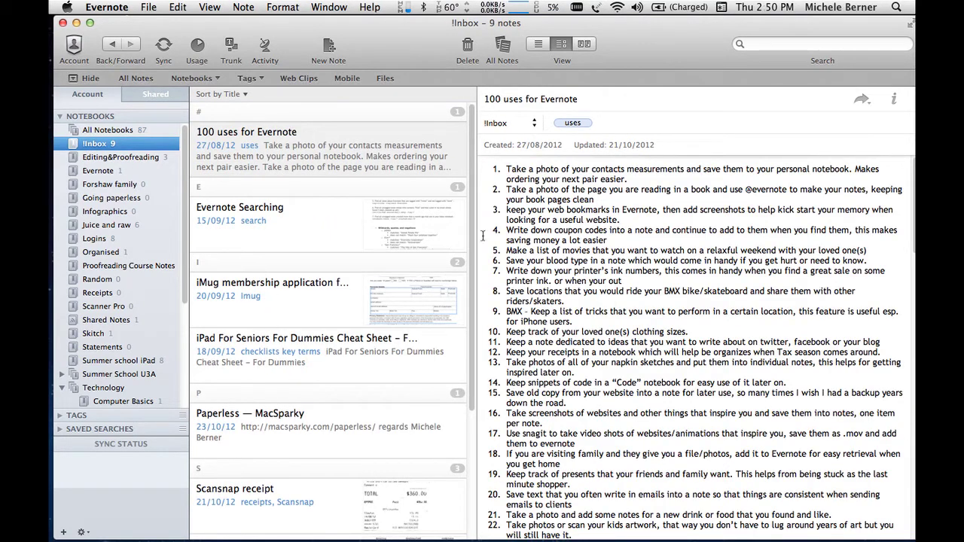
scroll(479, 320, down, 5)
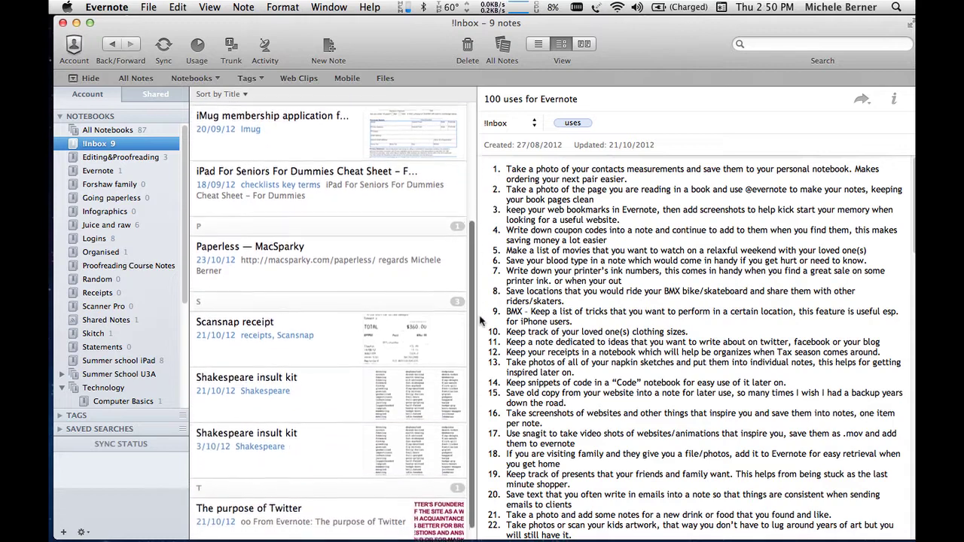
scroll(477, 196, up, 5)
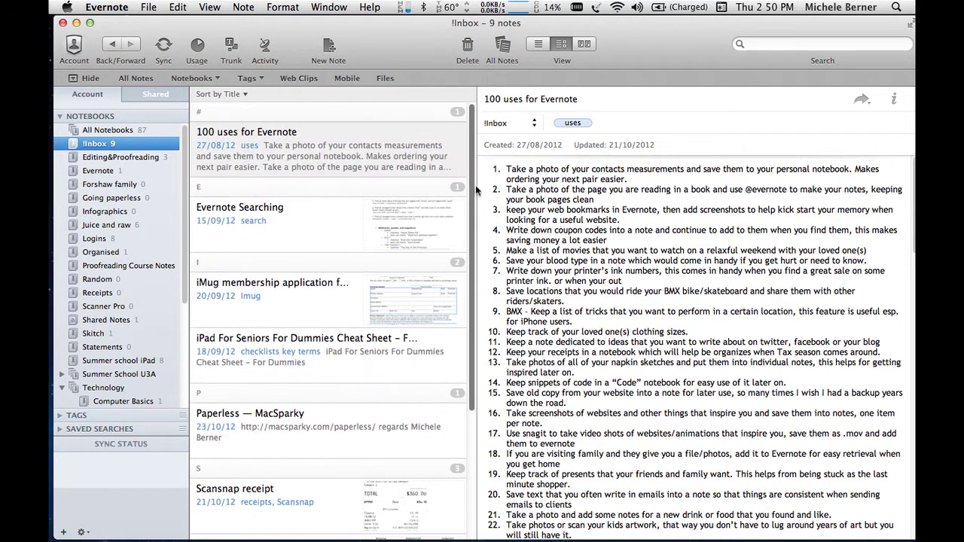
click(257, 161)
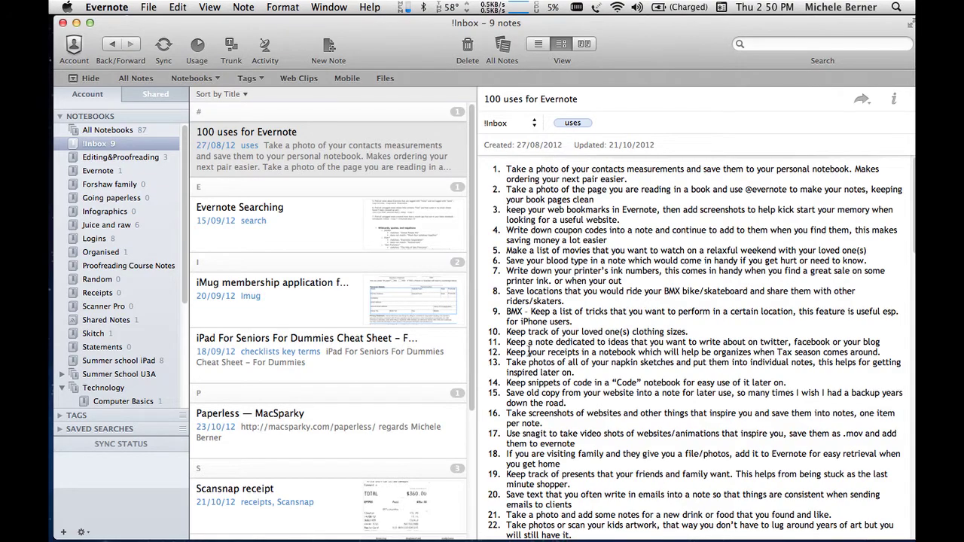
scroll(529, 351, down, 1)
scroll(907, 220, down, 10)
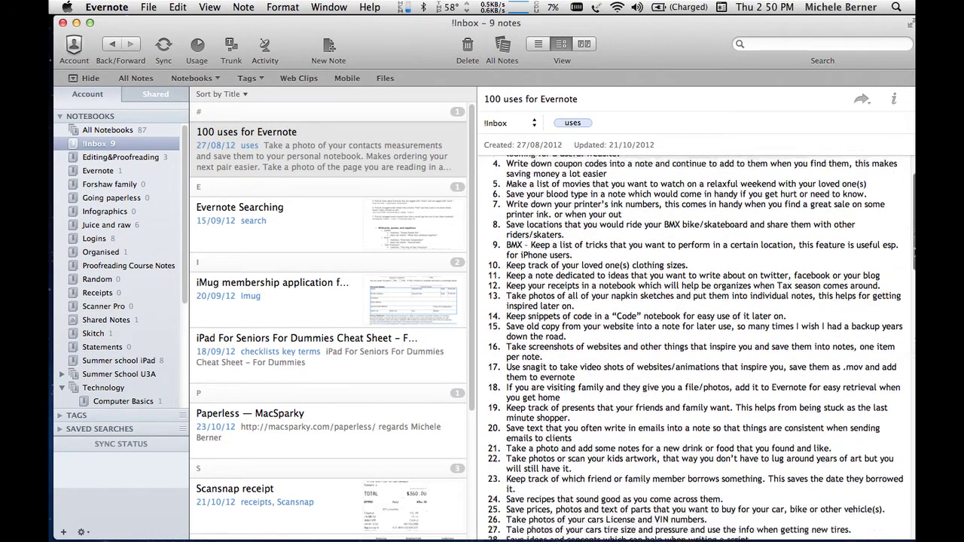
drag(915, 301, 895, 201)
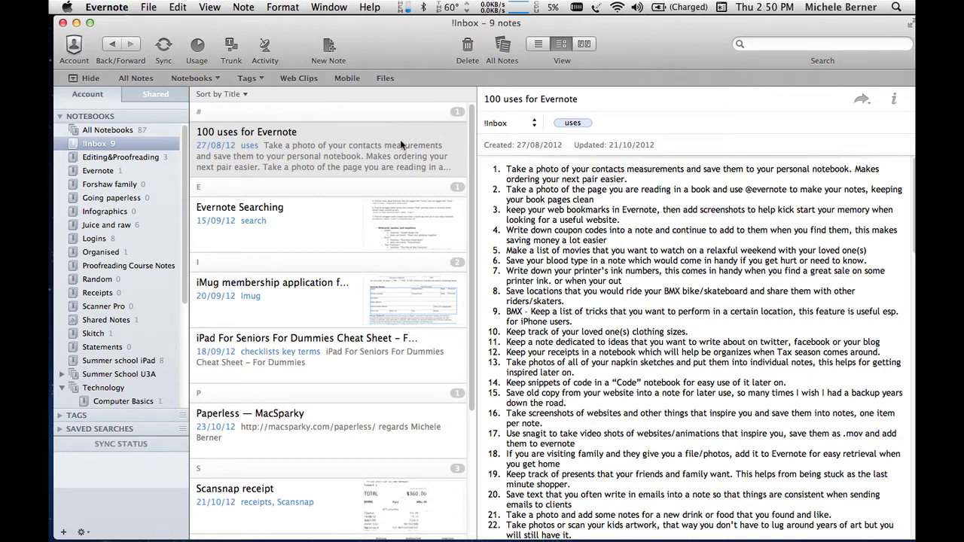
Copy the 100 uses for Evernote note from !Inbox to the Random notebook
right_click(320, 147)
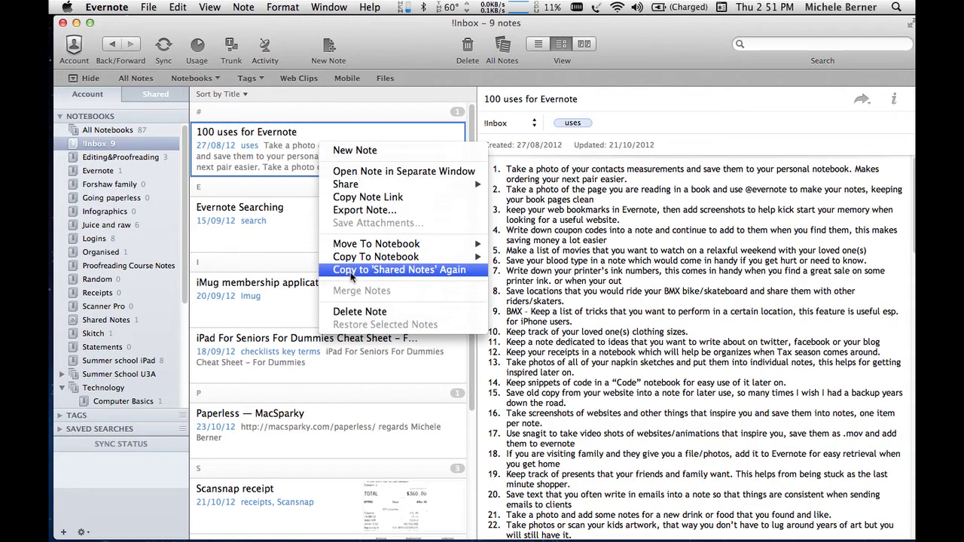
mouse_move(345, 246)
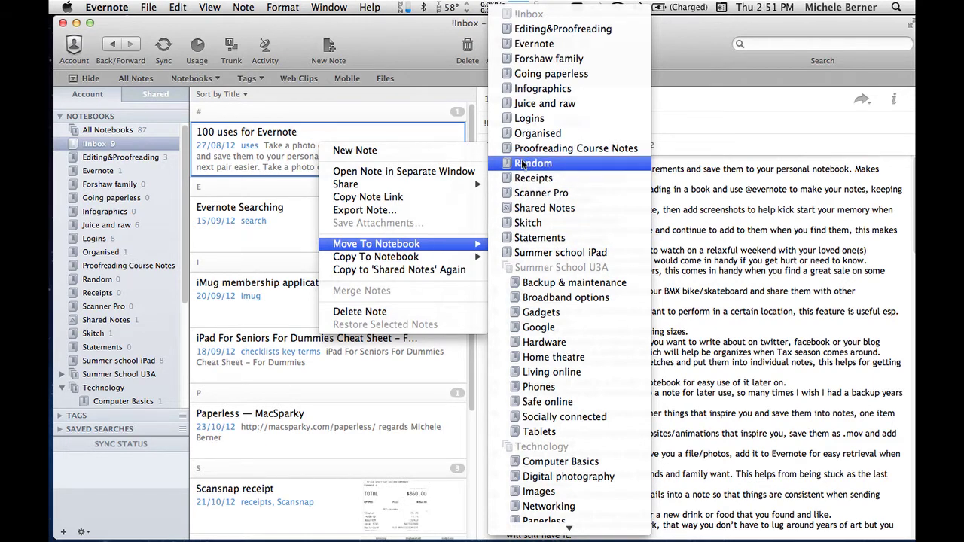
mouse_move(388, 261)
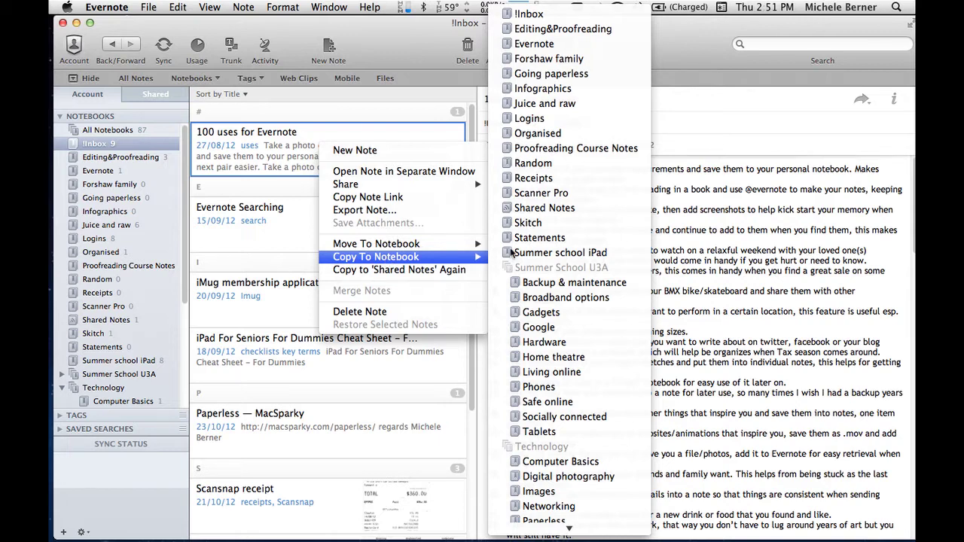
click(530, 164)
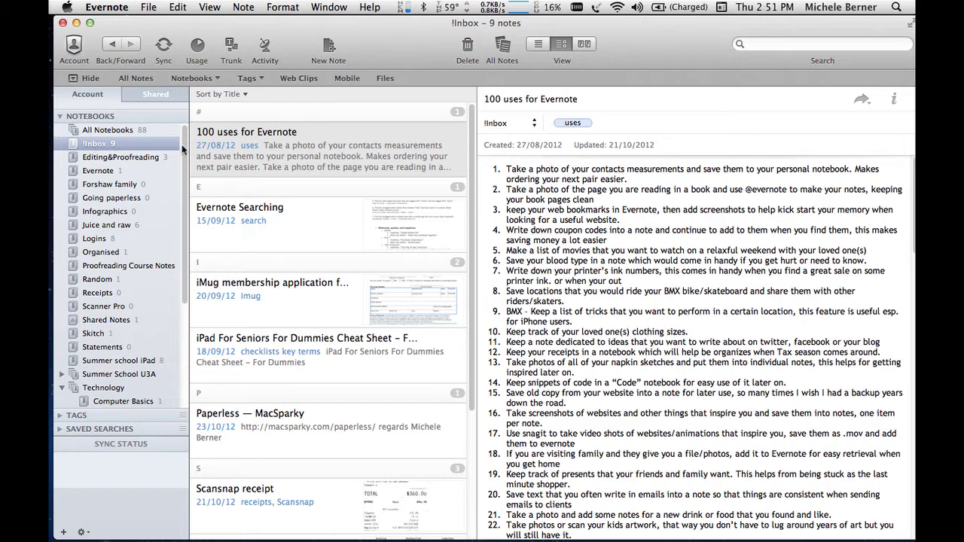
Open the Random notebook and add the tag 100 uses to its 100 uses for Evernote note
click(91, 283)
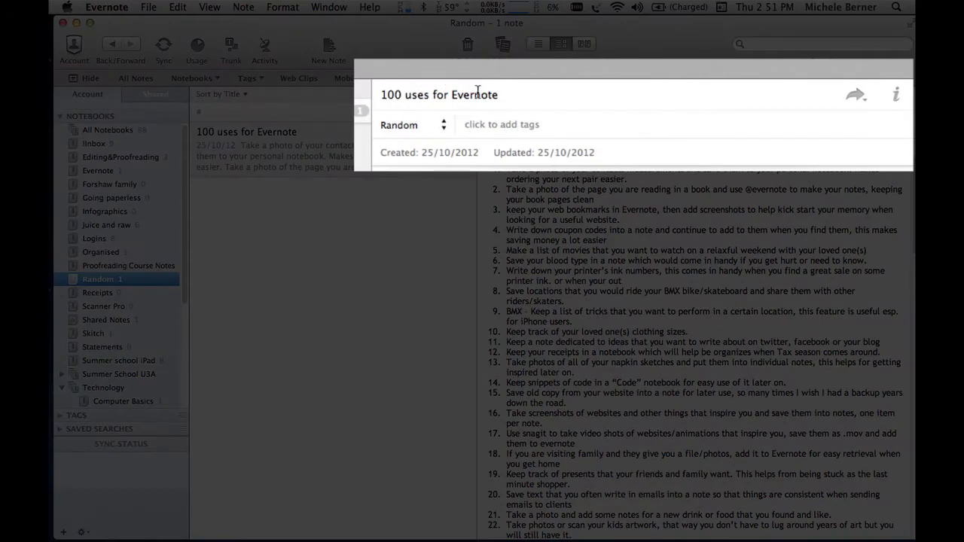
click(509, 126)
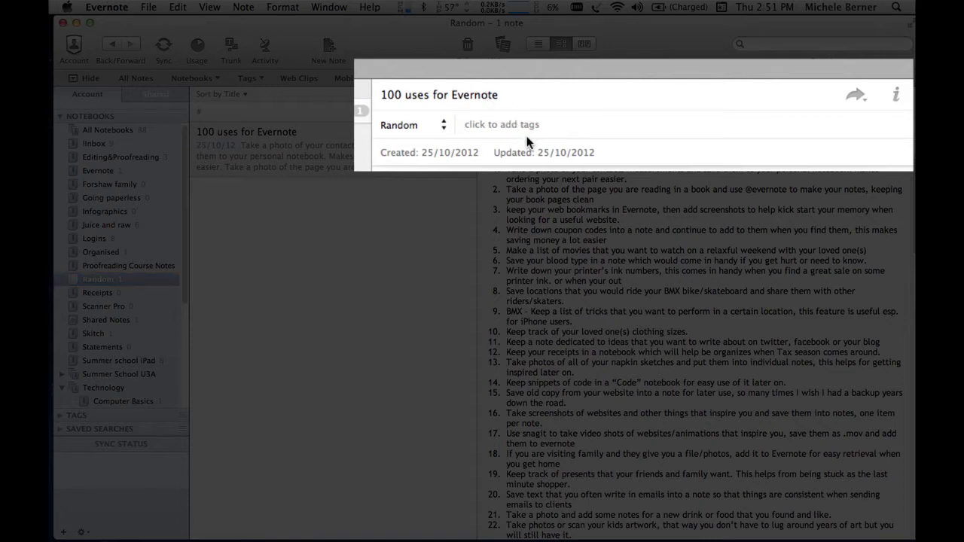
text(100 uses)
key(Return)
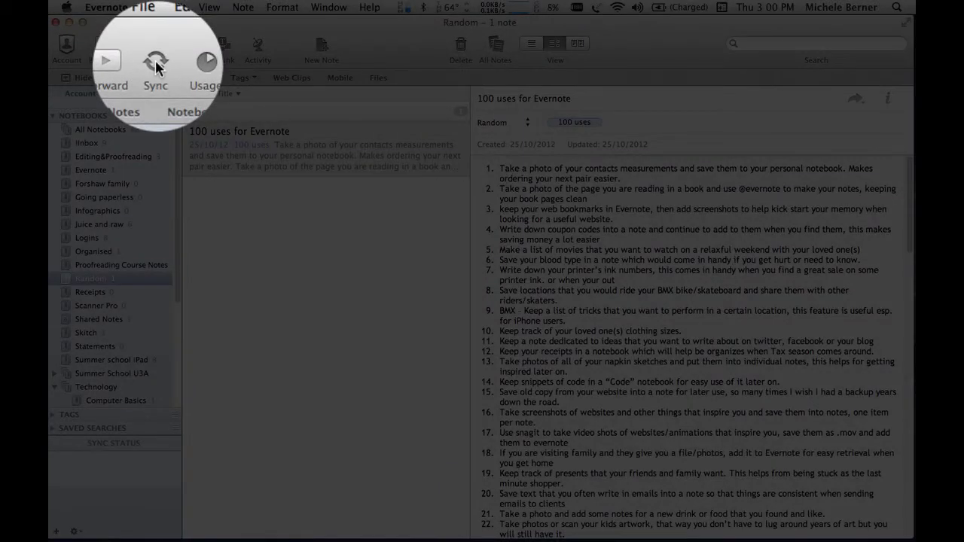
Sync the account, check the Random notebook in Evernote Web in Safari, and return to the Evernote desktop app
click(156, 66)
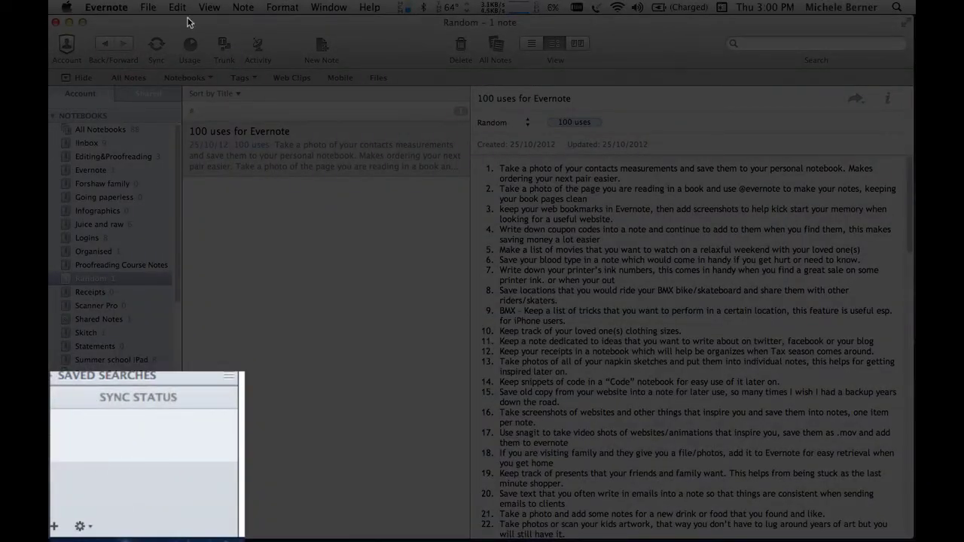
click(154, 47)
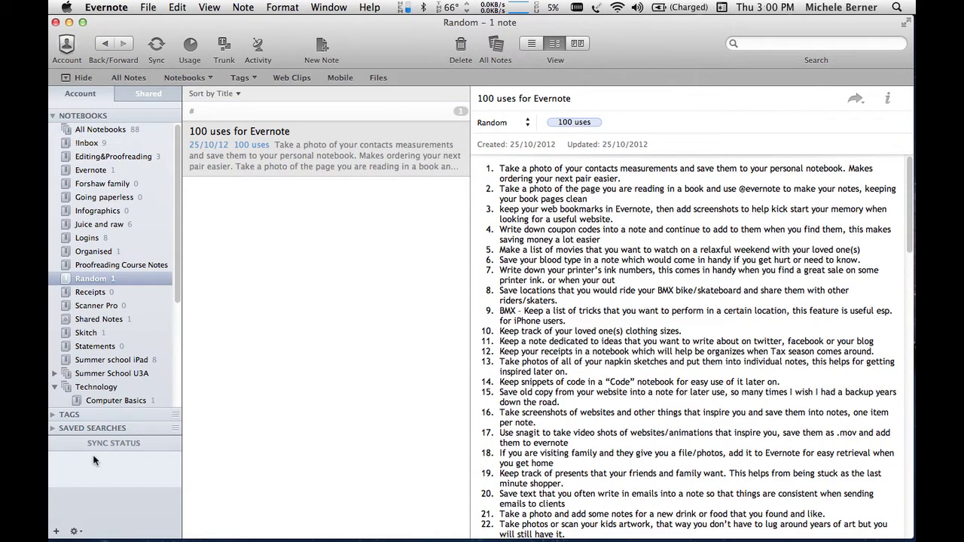
key(super+Tab)
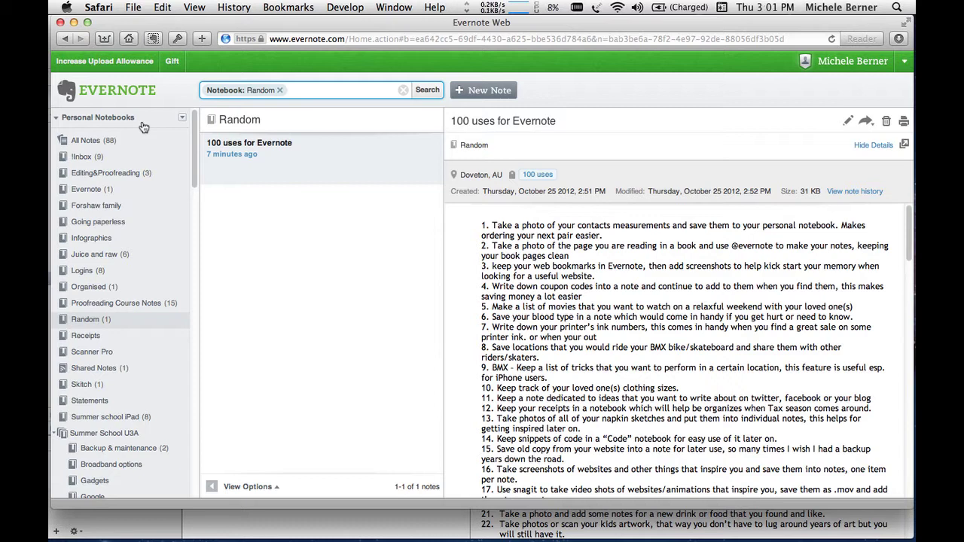
key(super+Tab)
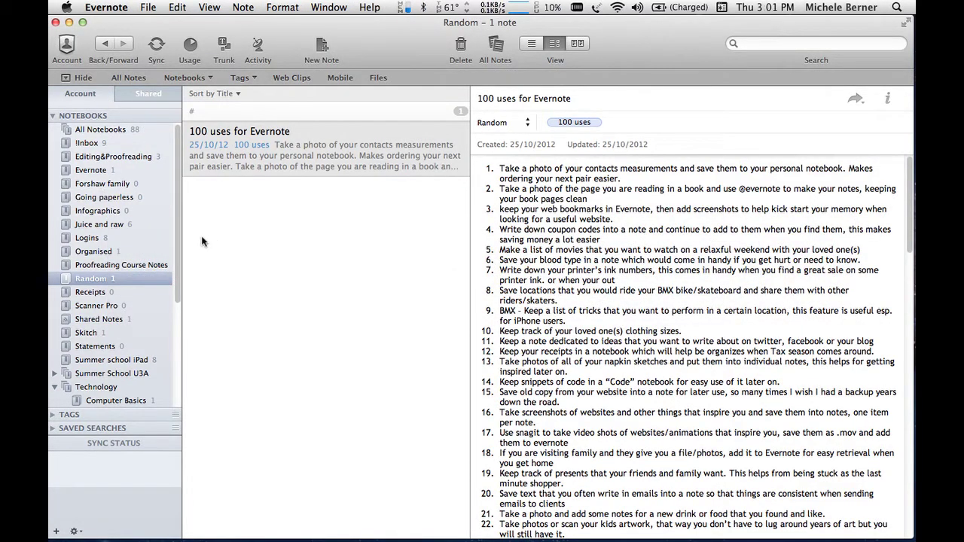
Move the Paperless — MacSparky note from !Inbox to the Paperless notebook under Technology
click(87, 143)
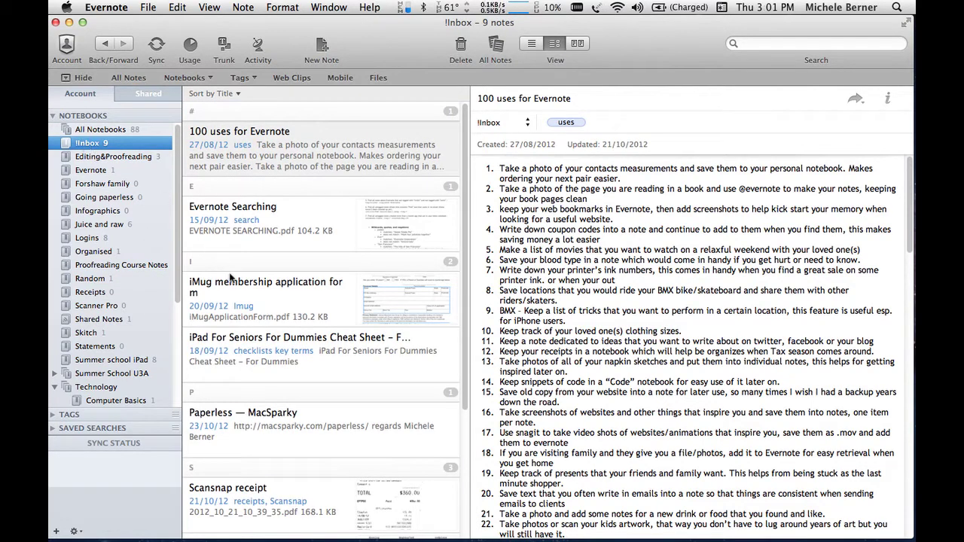
scroll(334, 321, down, 5)
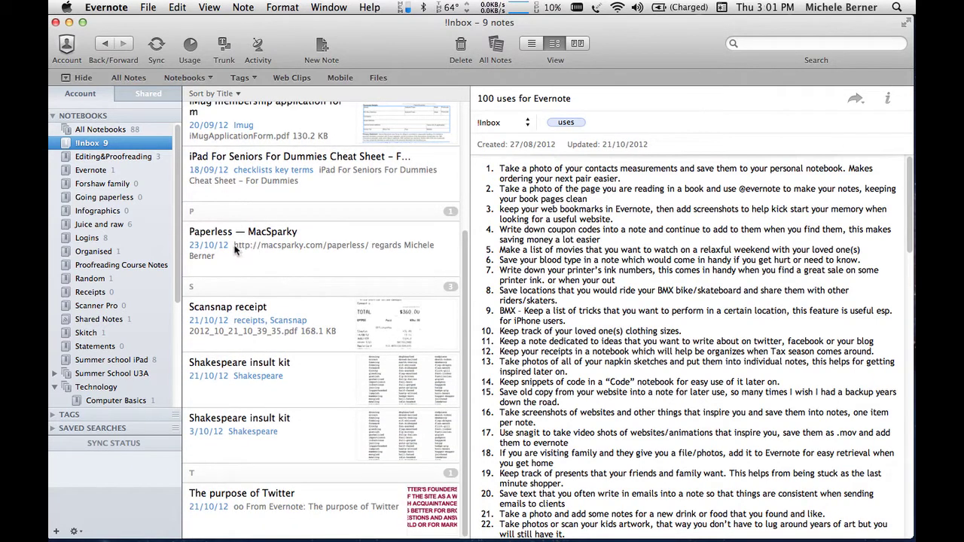
click(236, 251)
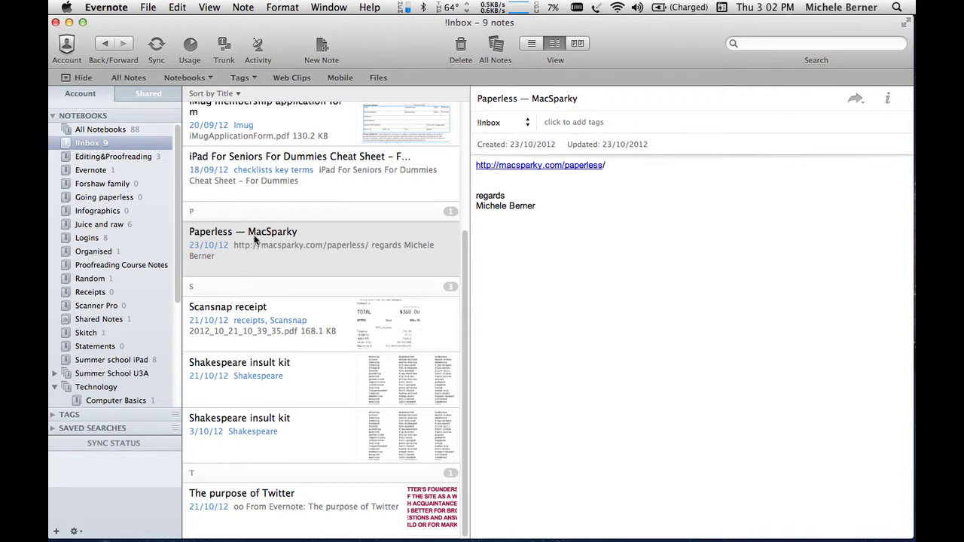
drag(219, 250, 158, 331)
scroll(130, 287, down, 5)
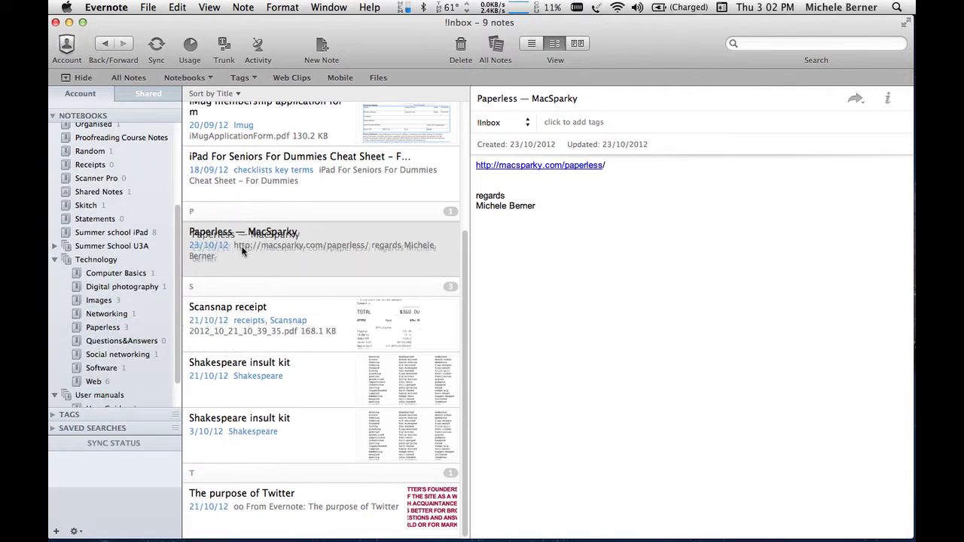
click(528, 125)
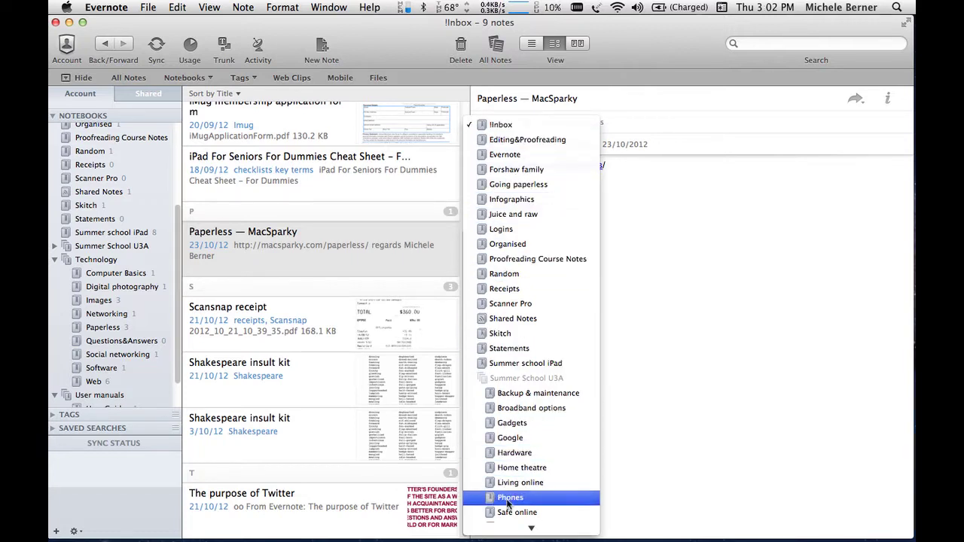
scroll(519, 511, down, 3)
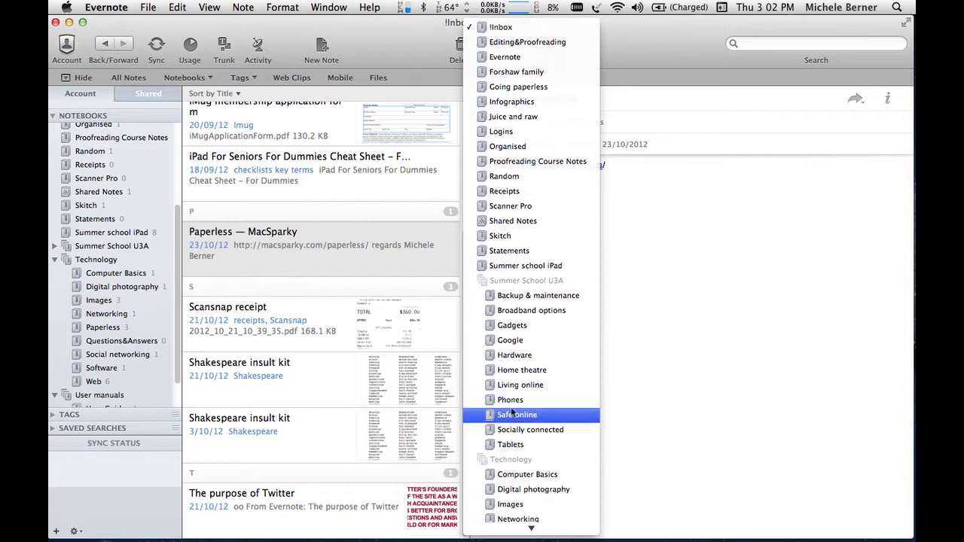
scroll(514, 491, down, 5)
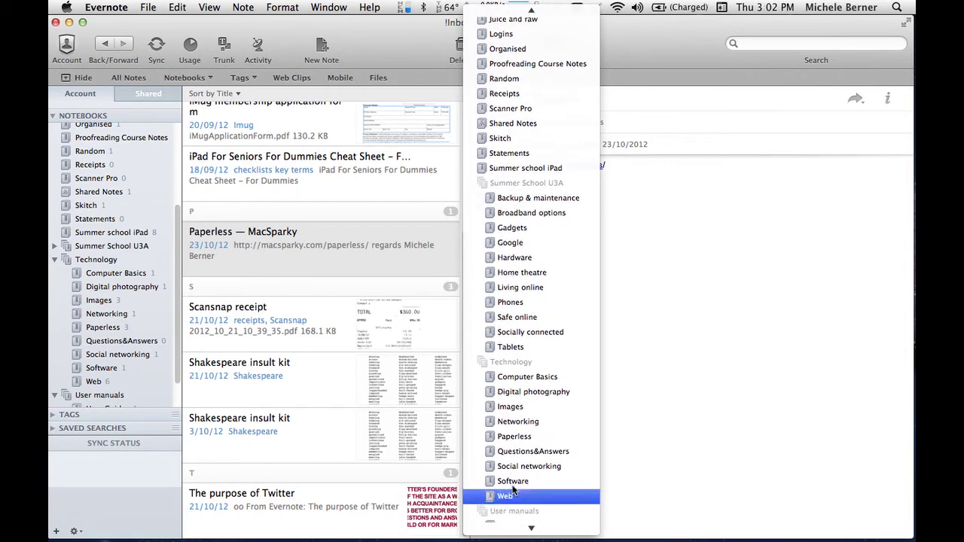
click(514, 436)
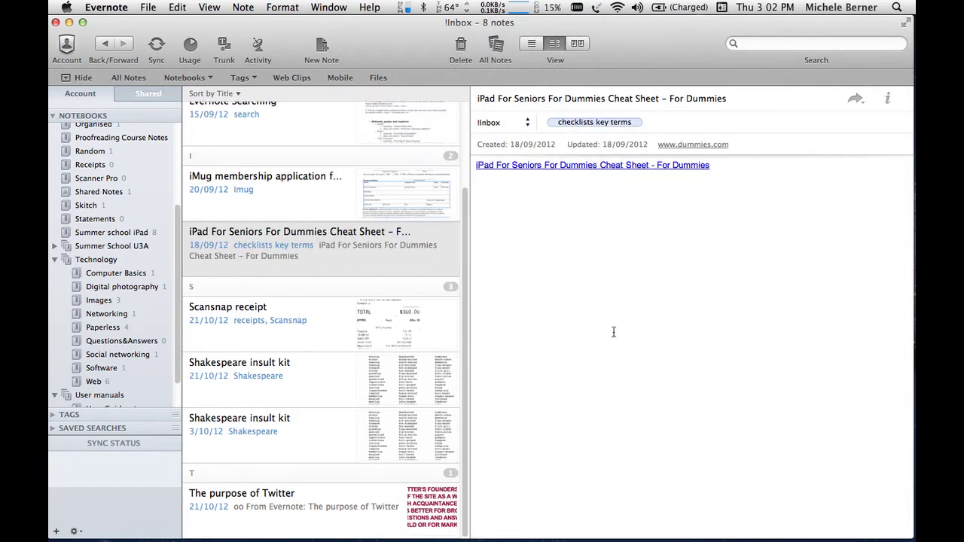
Open the Paperless notebook and add the tag paperless to the Paperless — MacSparky note
scroll(224, 181, up, 3)
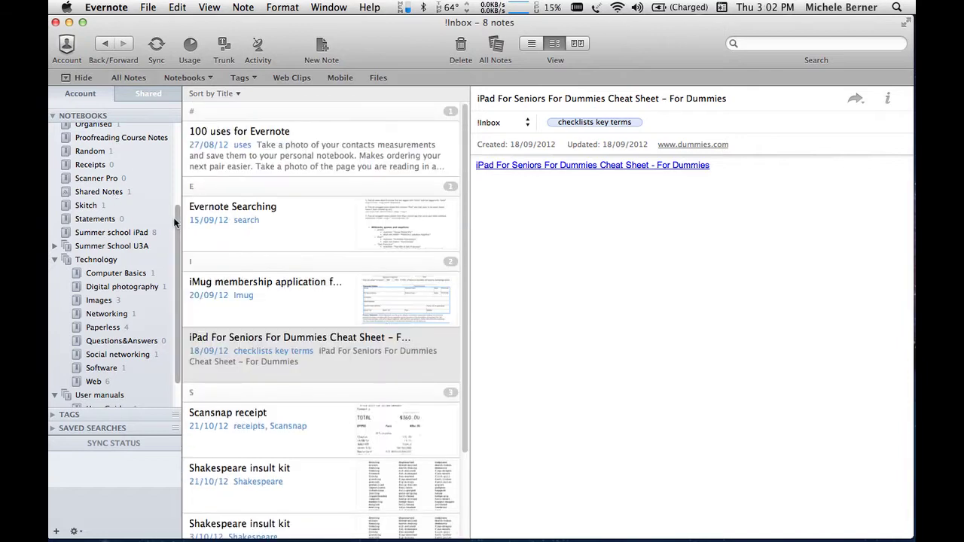
scroll(177, 142, up, 5)
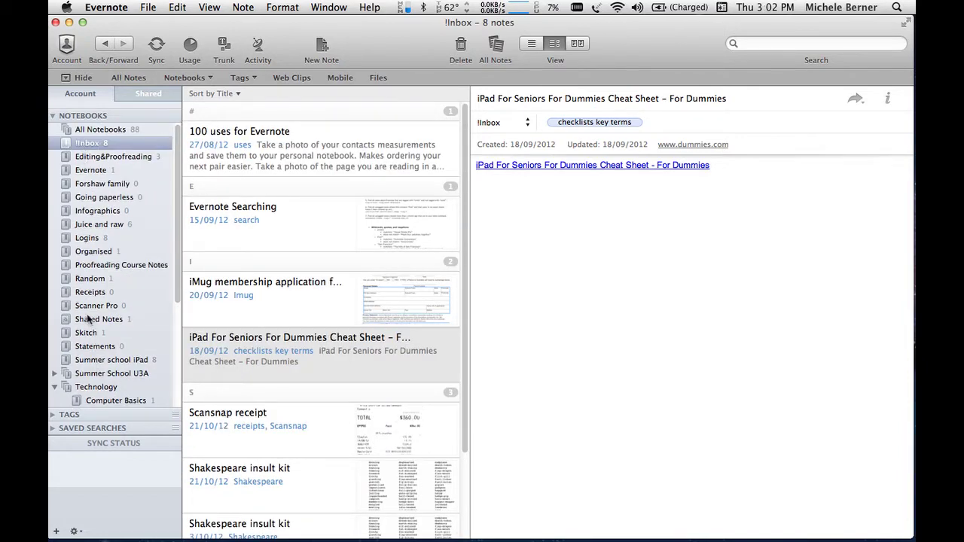
drag(177, 300, 178, 400)
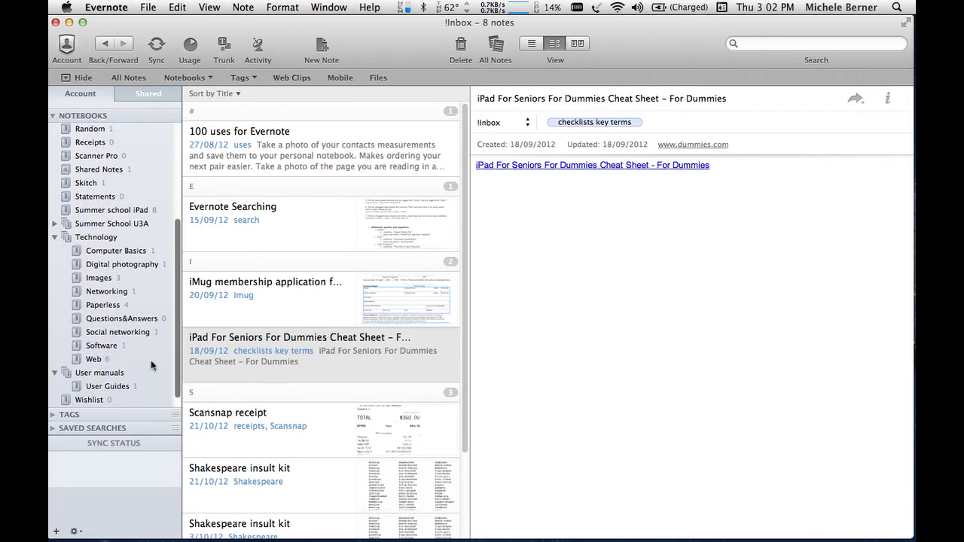
click(106, 304)
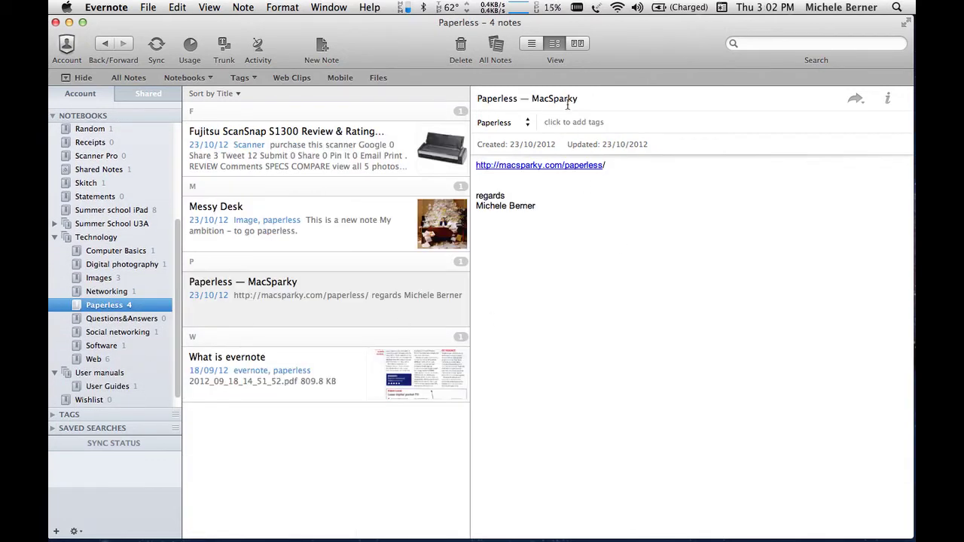
click(555, 124)
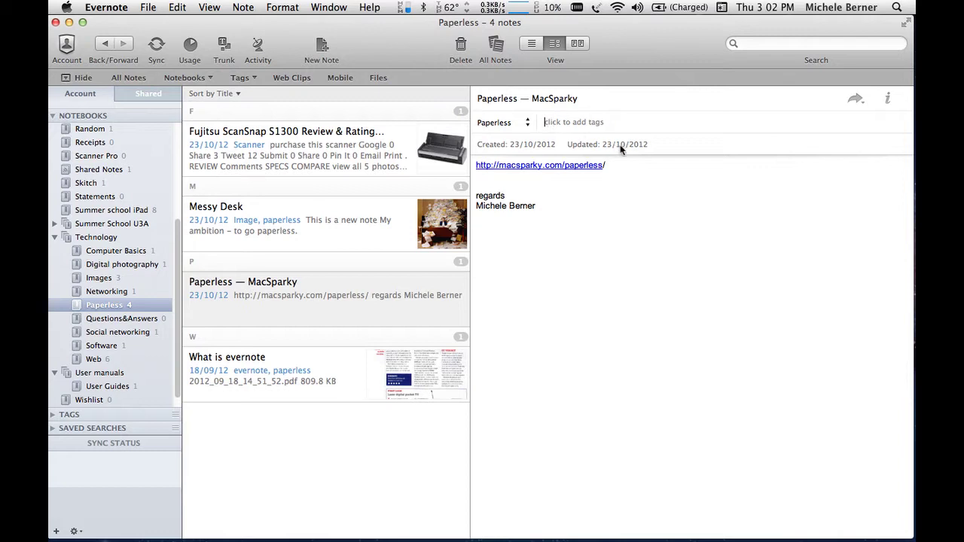
text(pap)
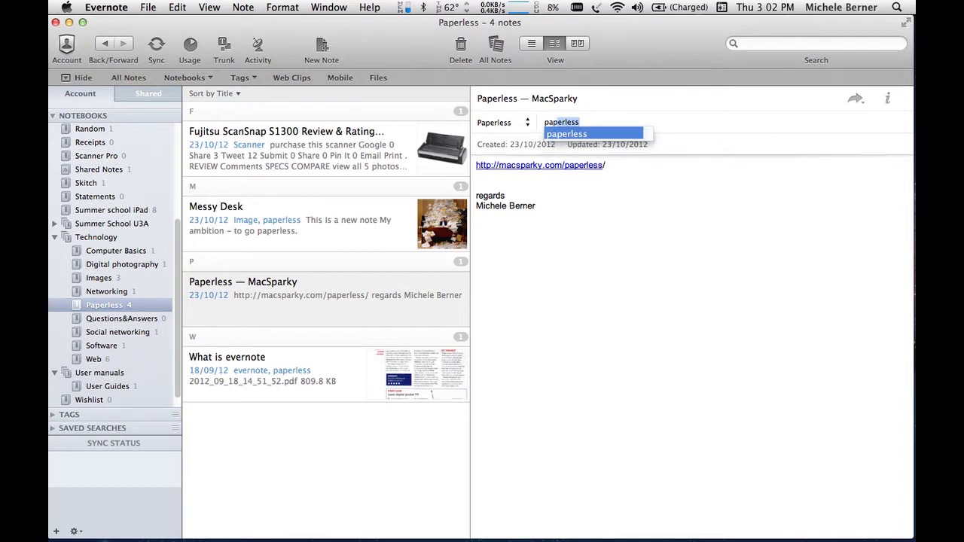
text(erless)
key(Return)
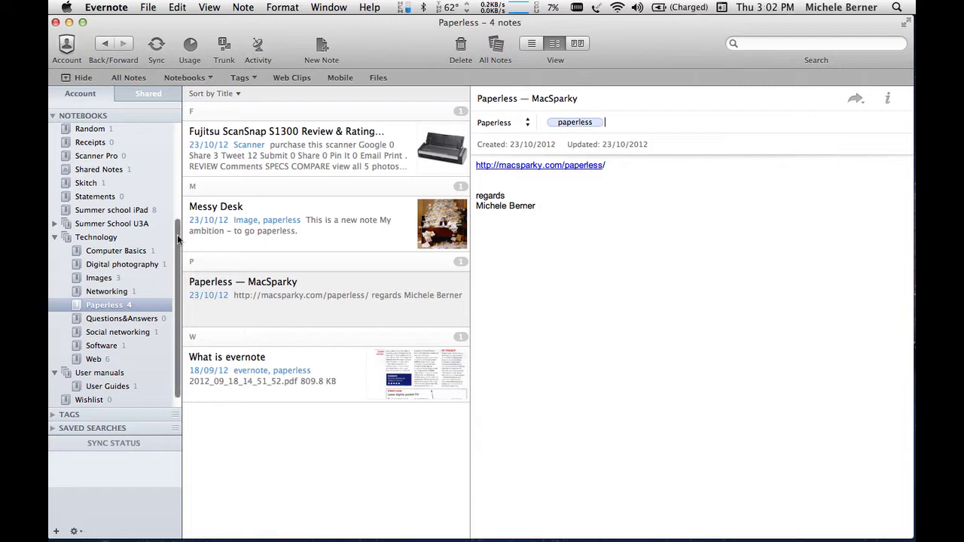
Search all notebooks for tag:paperless and look through the matching notes, including Paperless — MacSparky and What is evernote
drag(181, 240, 183, 119)
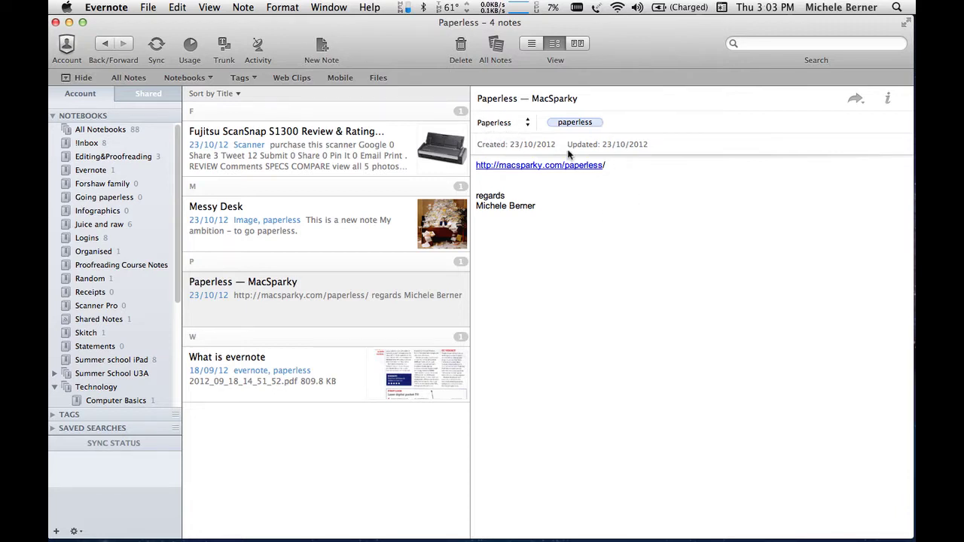
click(574, 125)
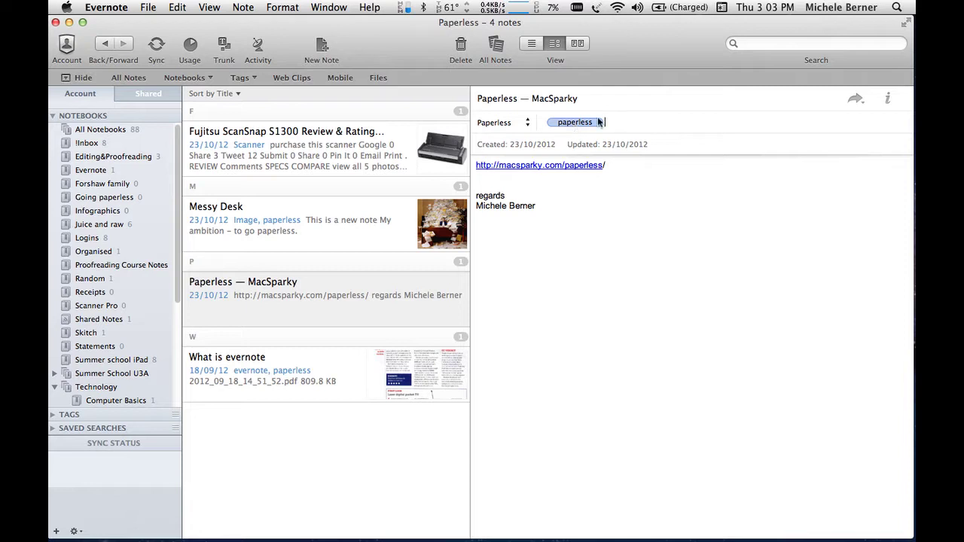
click(101, 130)
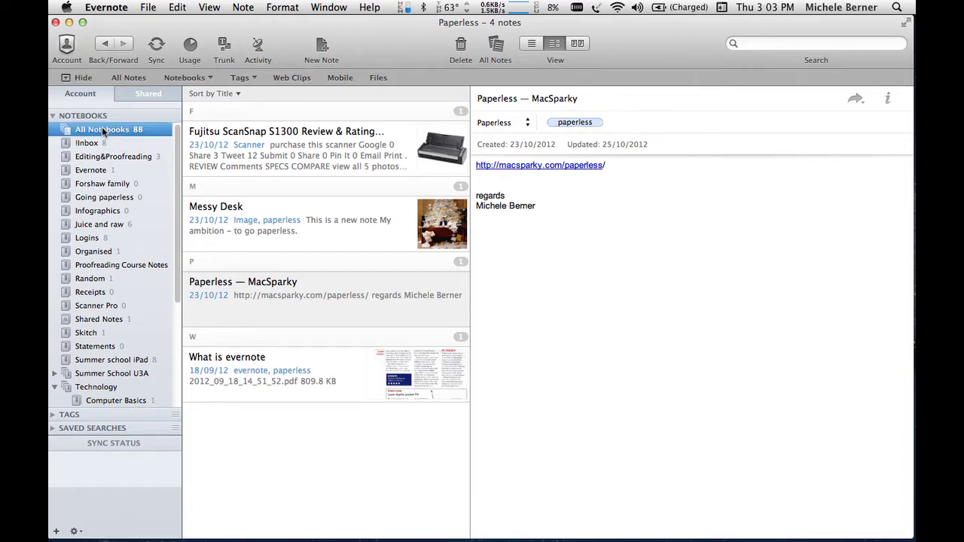
click(753, 43)
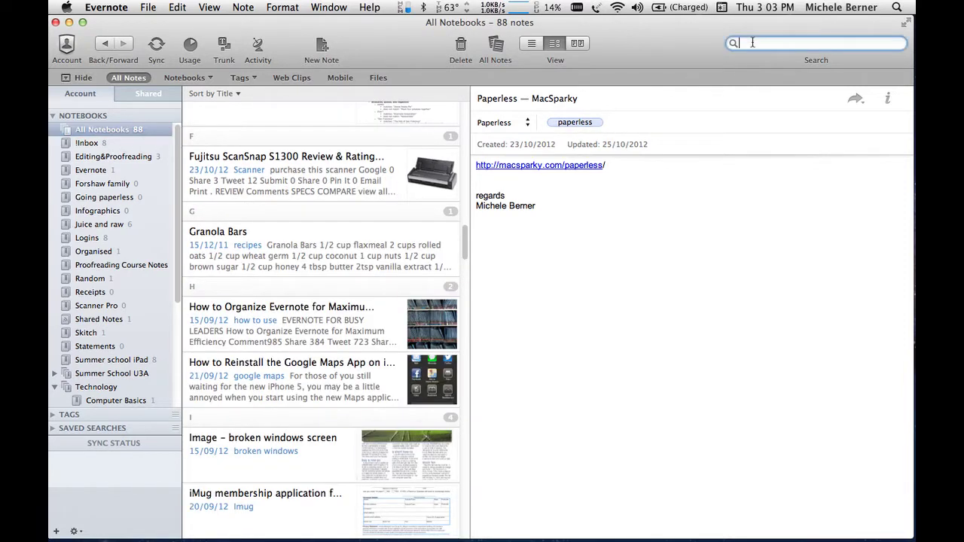
text(tag)
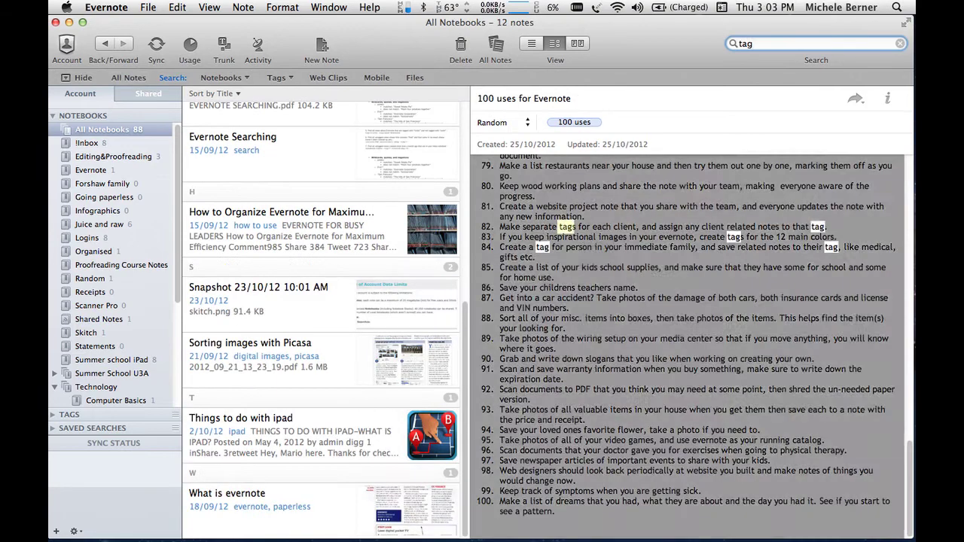
text(:pa)
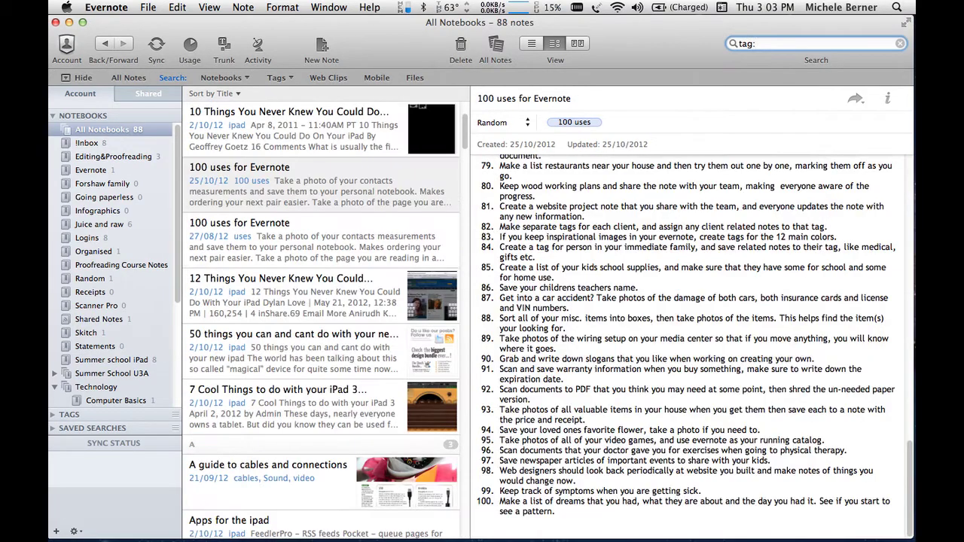
text(perless)
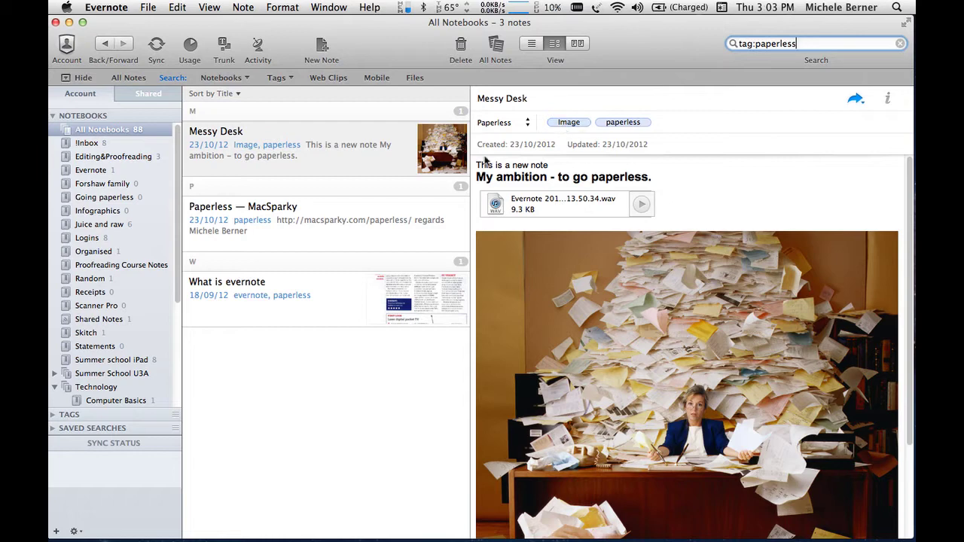
key(Down)
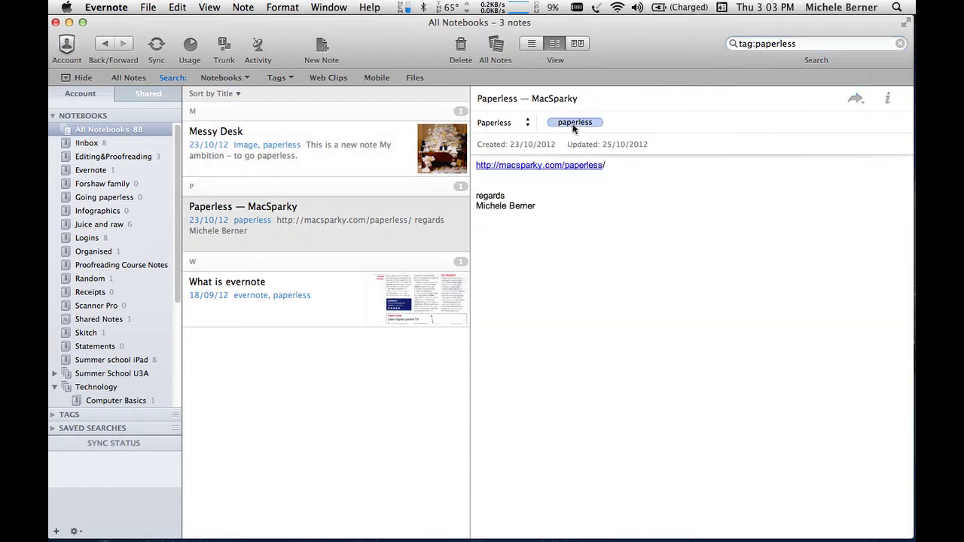
click(264, 304)
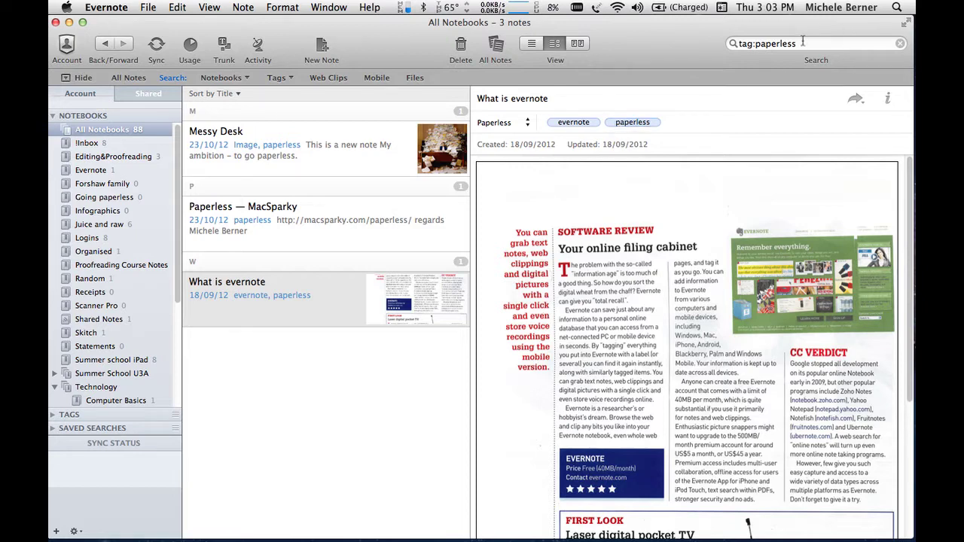
Clear the tag:paperless search and show the notes from all notebooks
click(776, 44)
key(BackSpace)
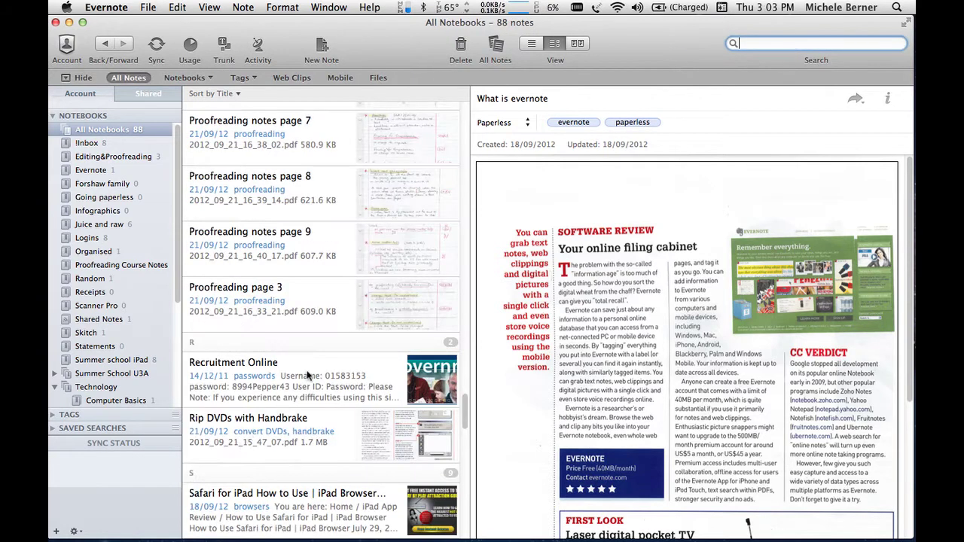
click(90, 133)
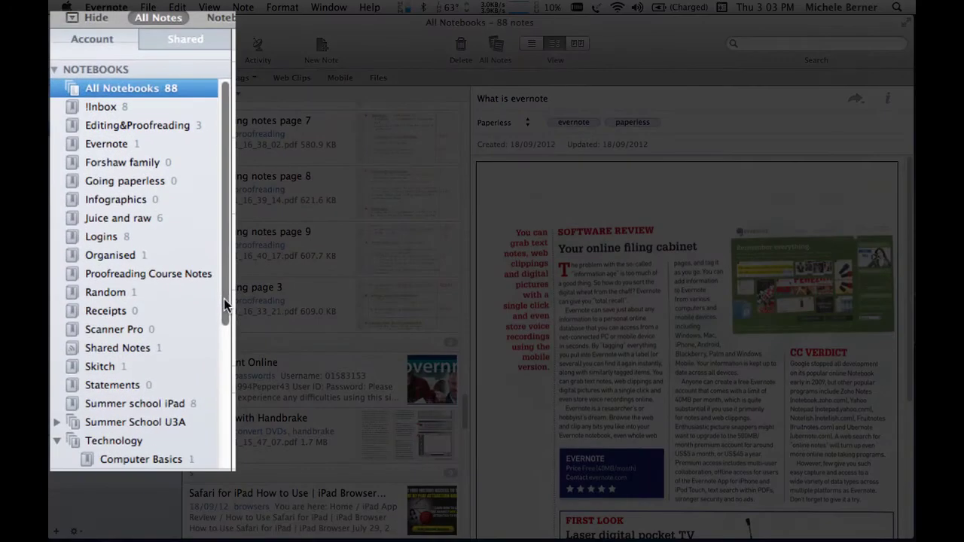
Look through the notebook list, collapsing and re-expanding the Technology stack to examine the notebooks it contains
drag(178, 289, 178, 376)
scroll(223, 436, down, 2)
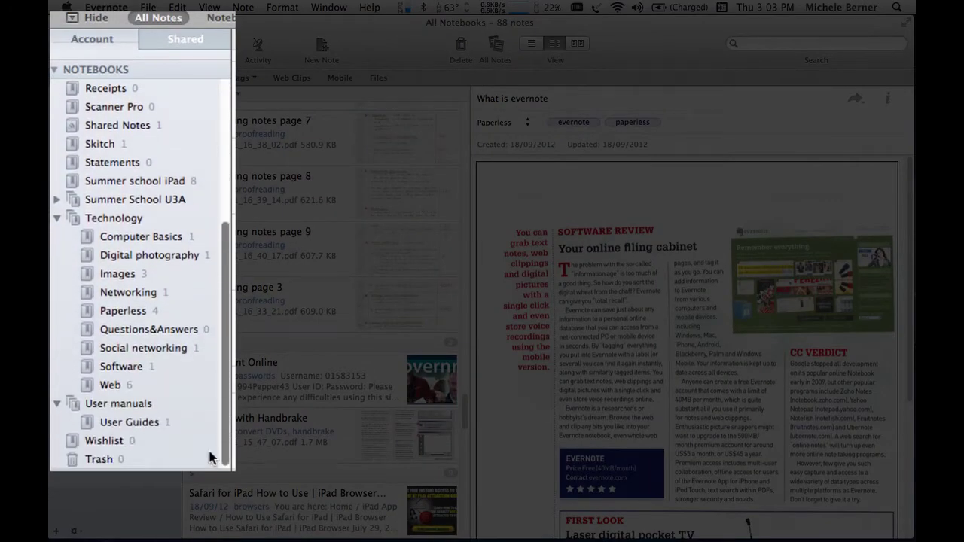
click(55, 220)
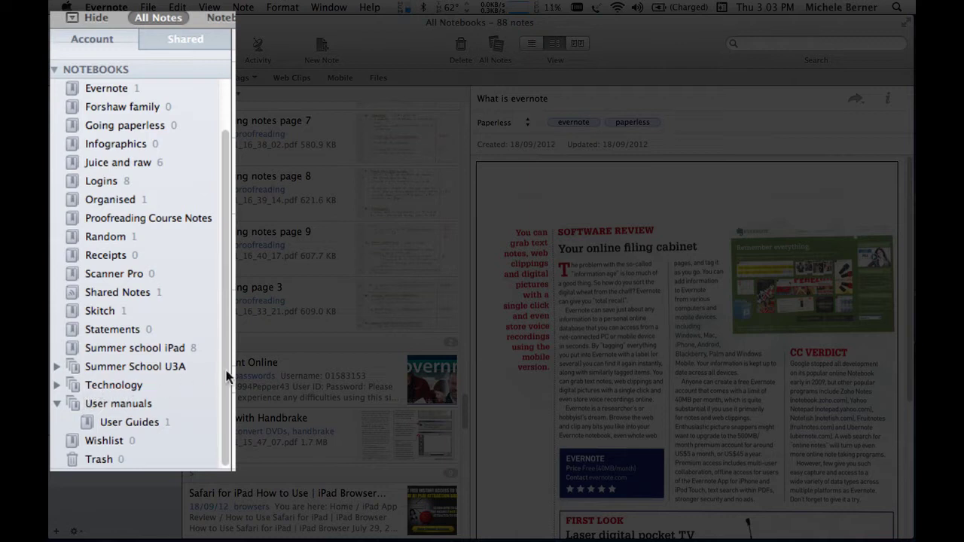
click(55, 385)
scroll(113, 437, down, 4)
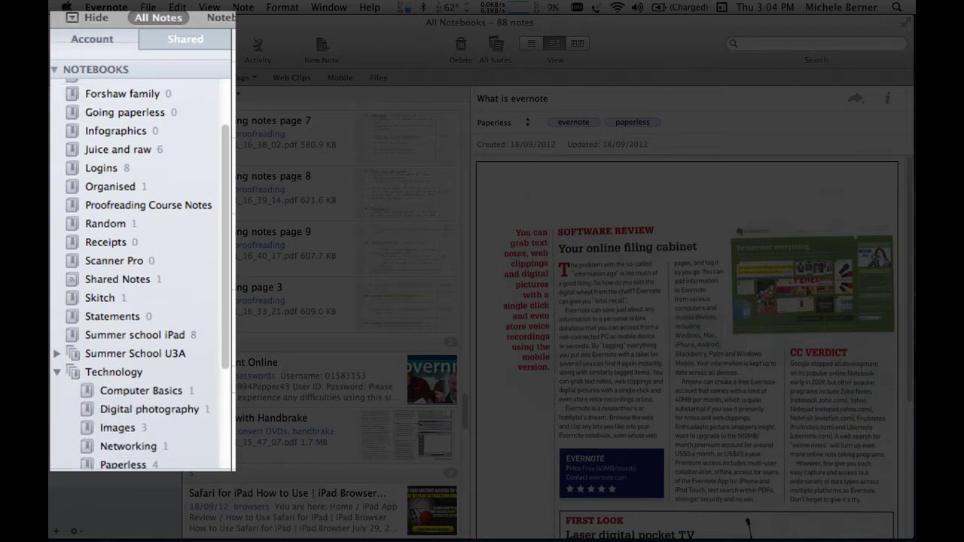
scroll(141, 358, down, 1)
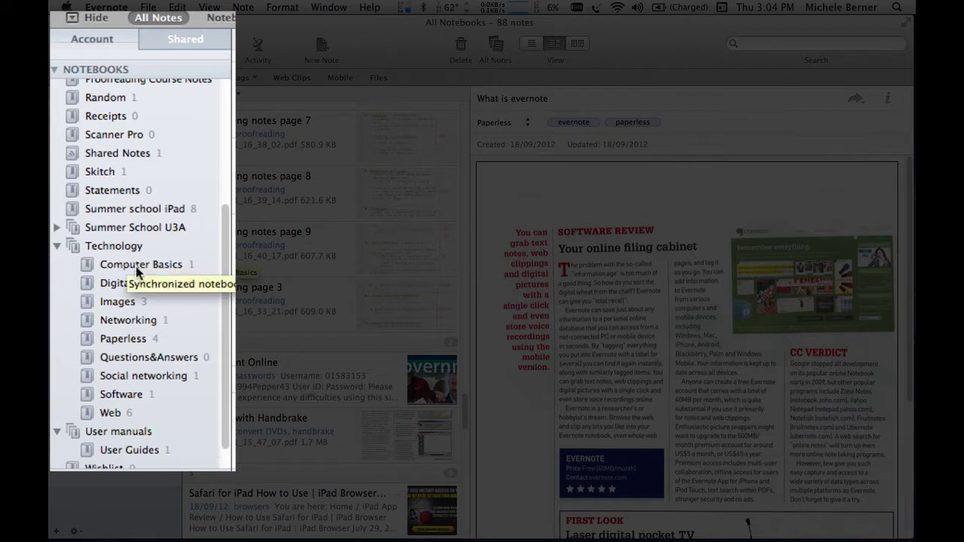
scroll(103, 237, up, 3)
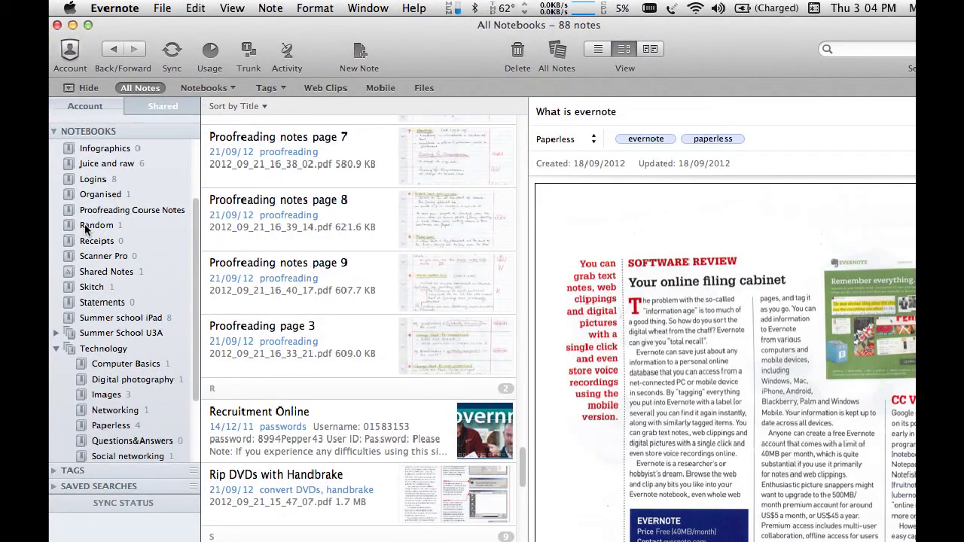
Put the Random notebook into a new stack
right_click(85, 224)
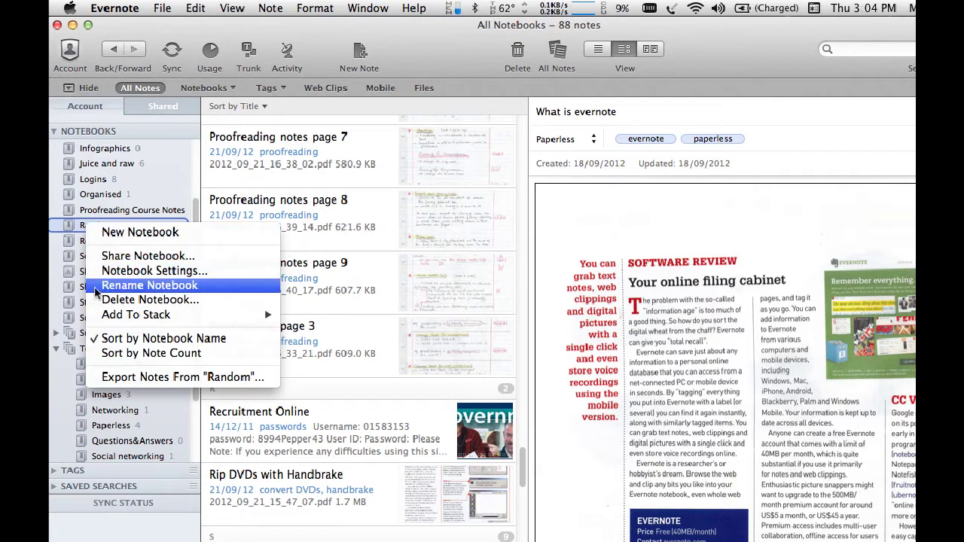
mouse_move(106, 320)
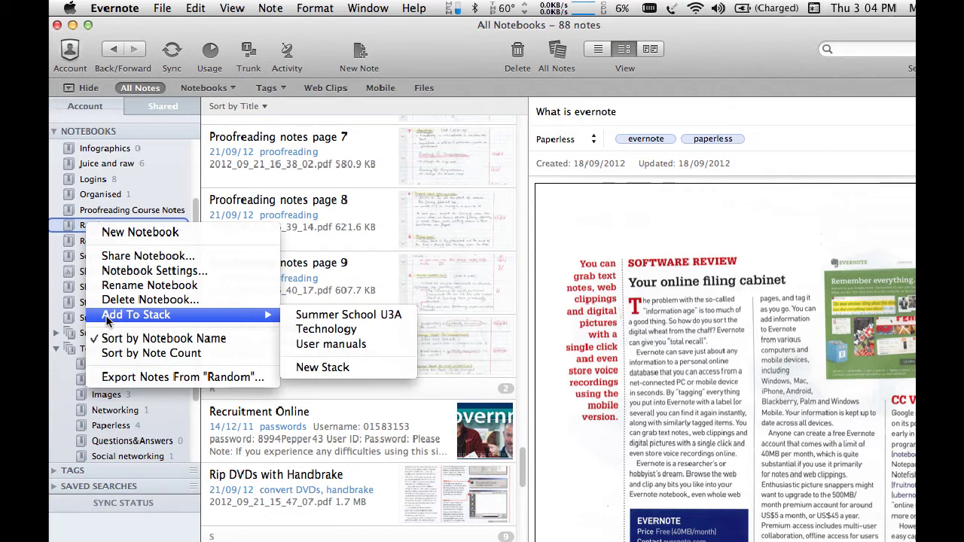
click(338, 367)
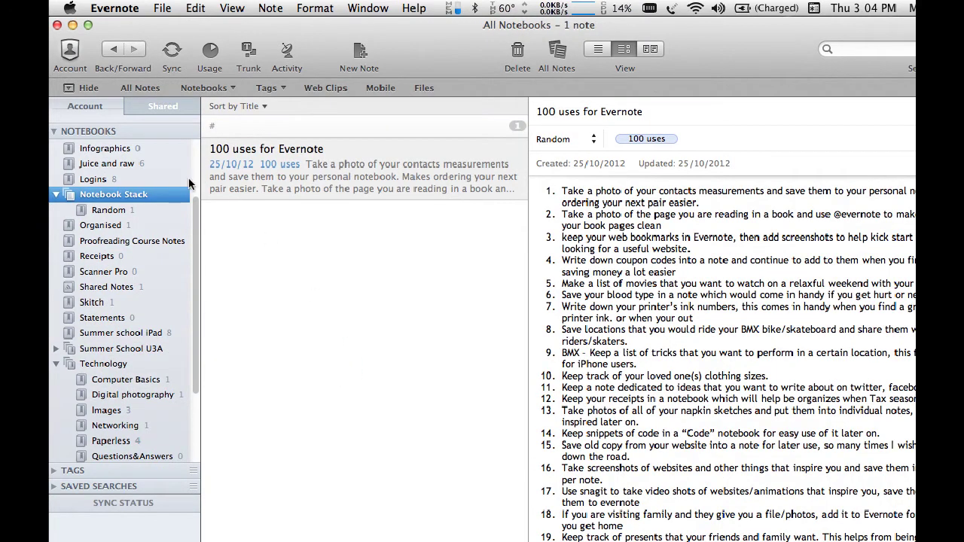
Rename the new stack containing Random as My public folders, and open the Random notebook
right_click(96, 198)
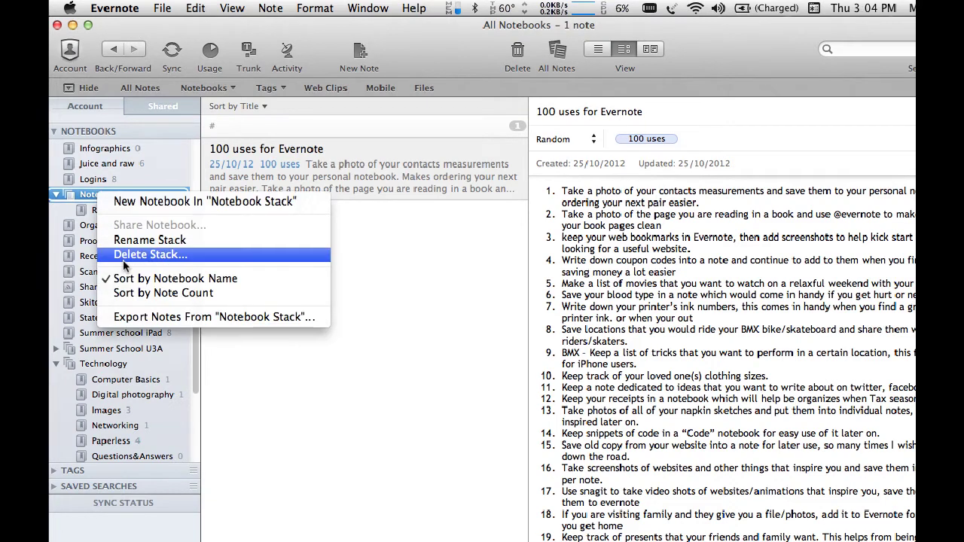
click(157, 240)
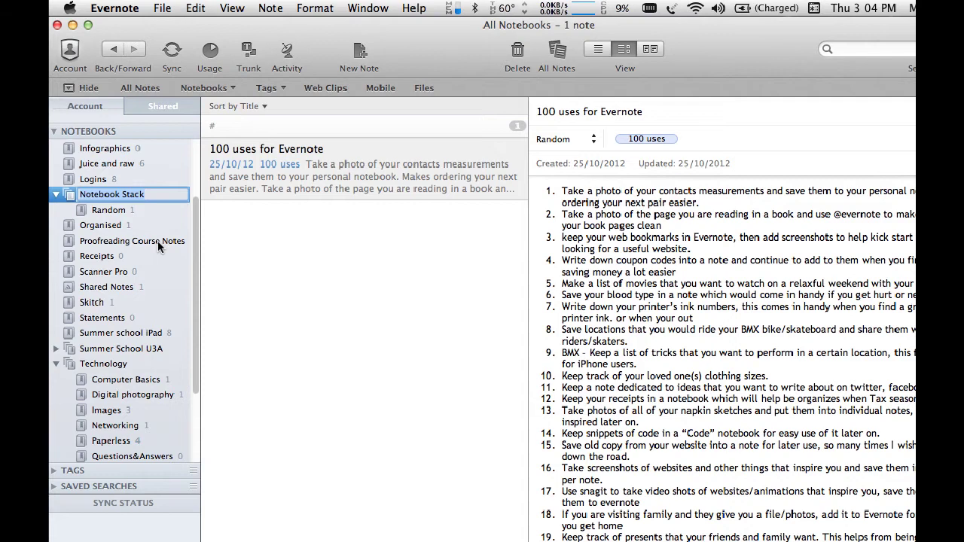
text(My publi)
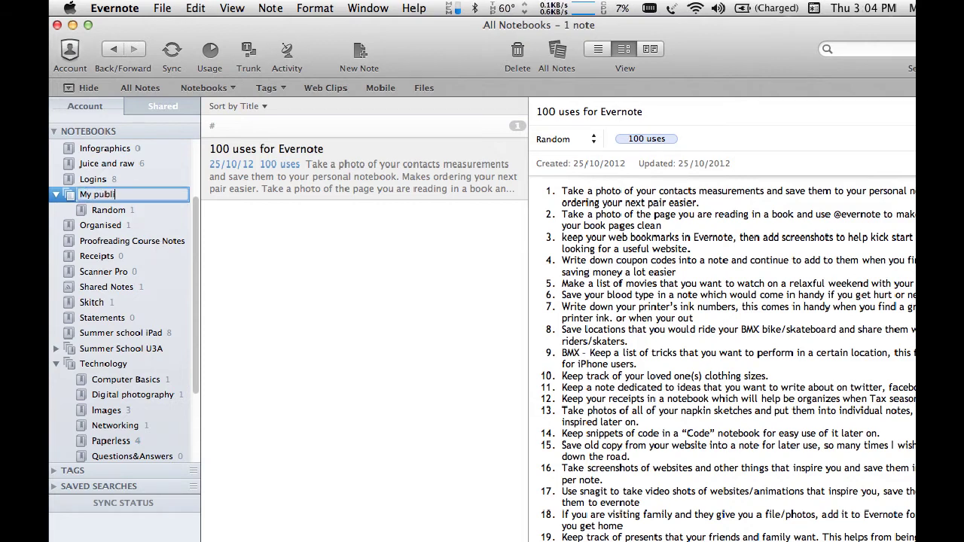
text(c folders)
click(106, 211)
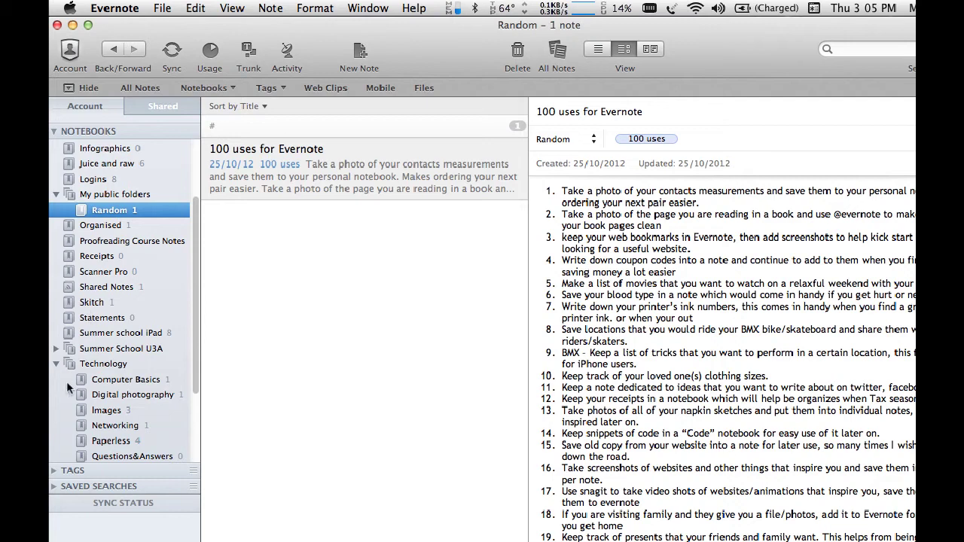
Check the options for the My public folders stack, and move the Shared Notes notebook into that stack
drag(92, 320, 134, 219)
click(98, 197)
right_click(98, 197)
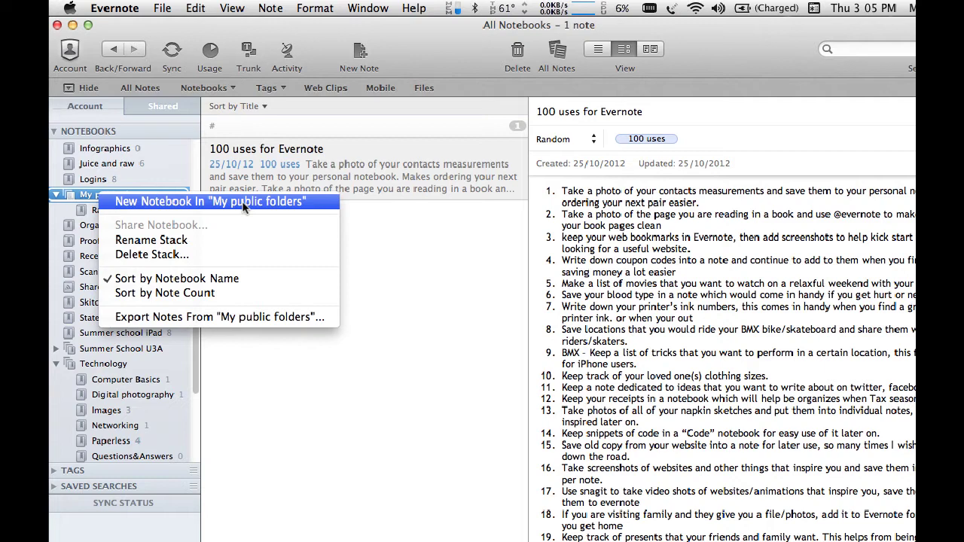
click(104, 196)
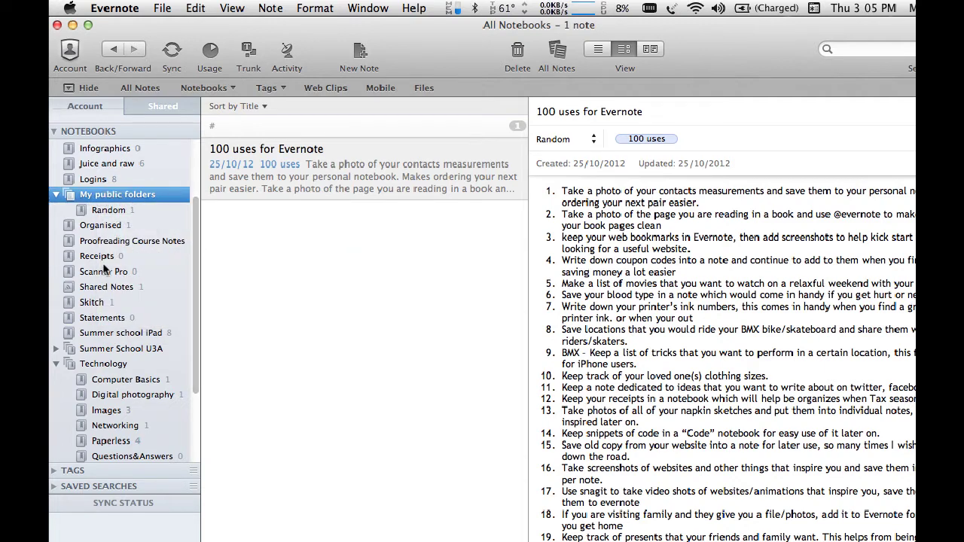
mouse_move(101, 286)
mouse_down()
mouse_move(107, 203)
mouse_move(106, 272)
mouse_up()
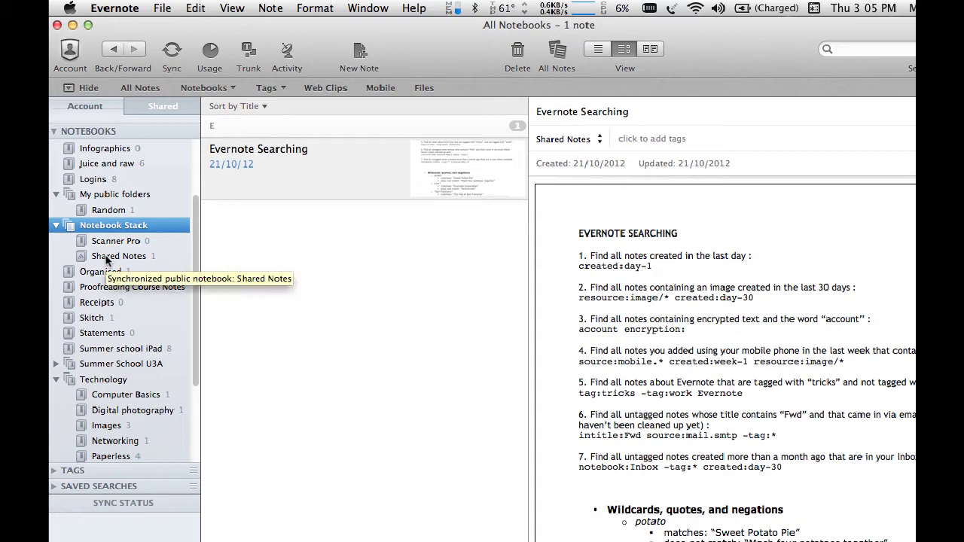
drag(105, 262, 117, 198)
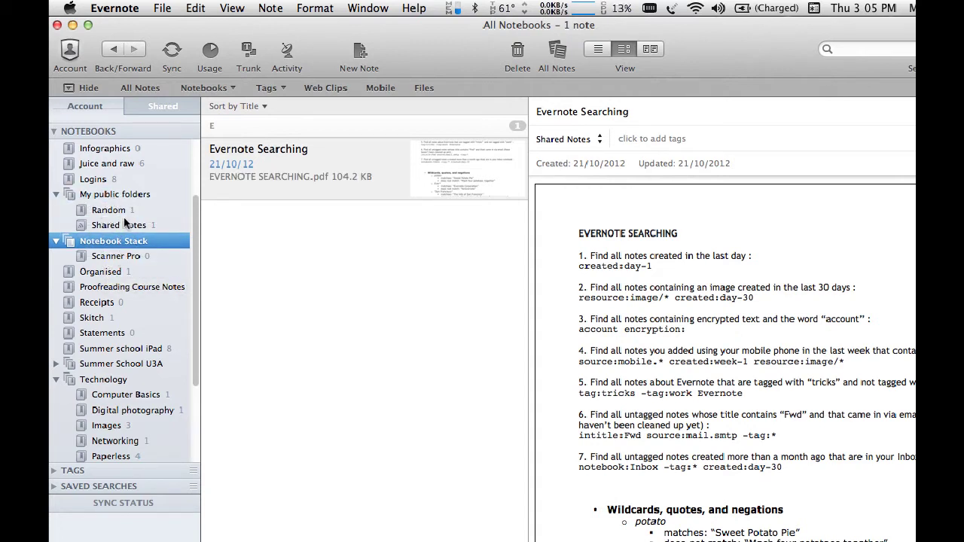
Delete the empty Scanner Pro notebook from Notebook Stack
click(100, 259)
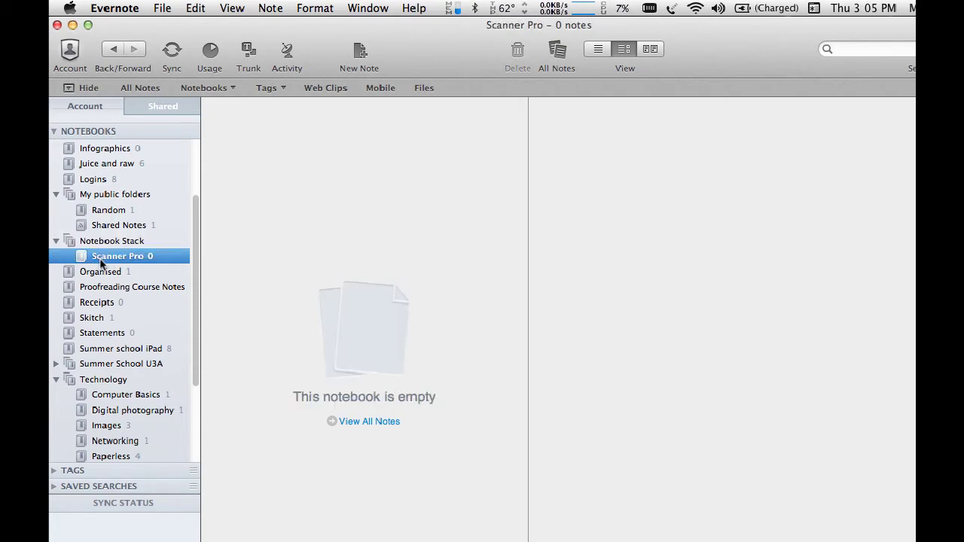
right_click(102, 260)
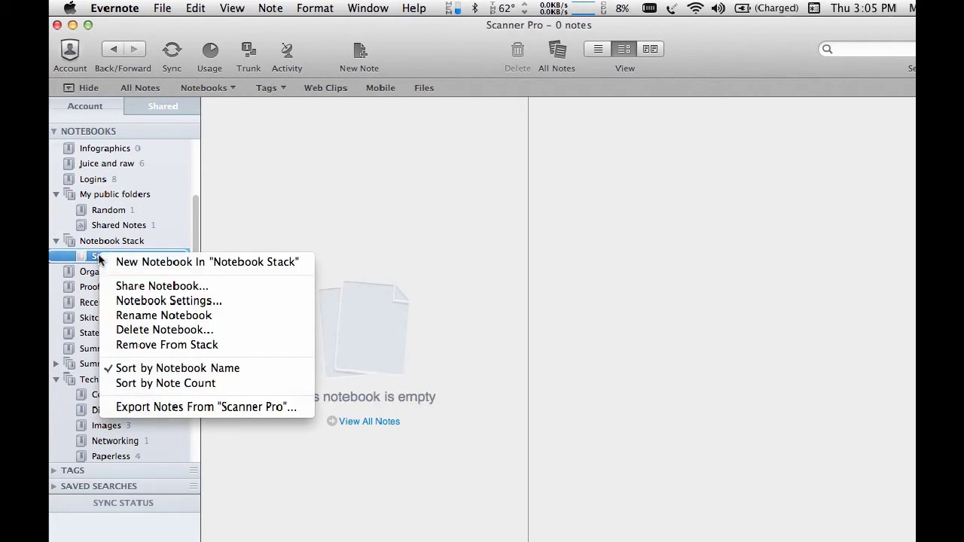
click(118, 331)
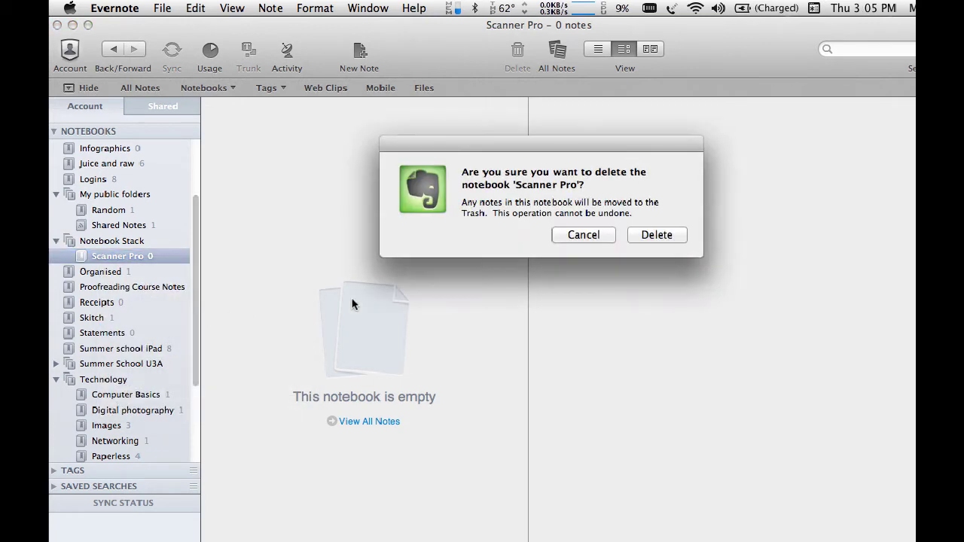
click(656, 235)
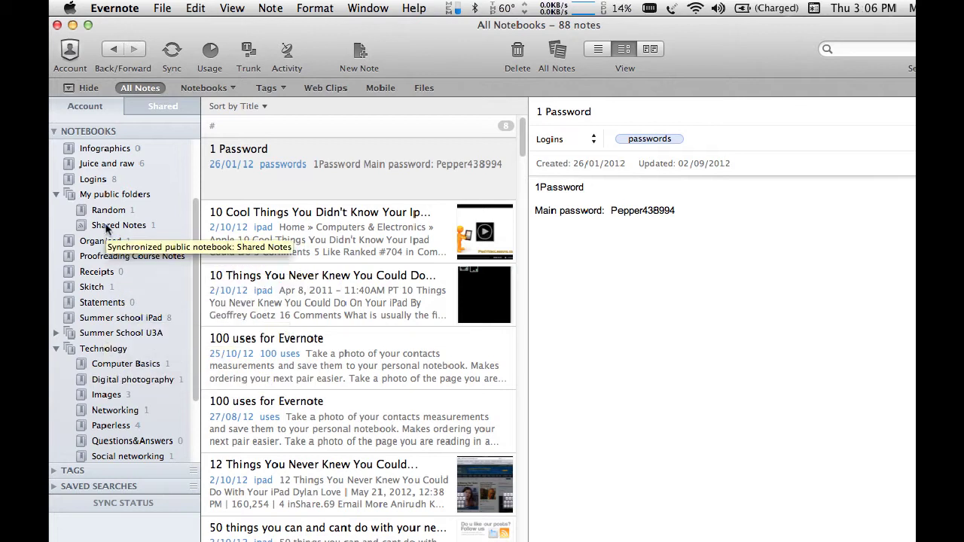
drag(106, 228, 116, 199)
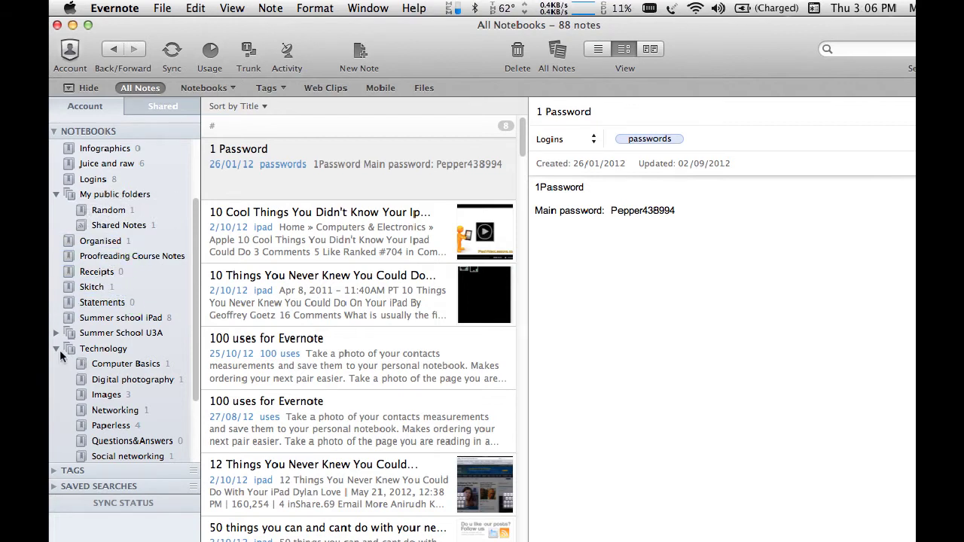
Look through the Summer School U3A notebooks, and collapse the Technology, My public folders, Summer School U3A and User manuals stacks
click(57, 348)
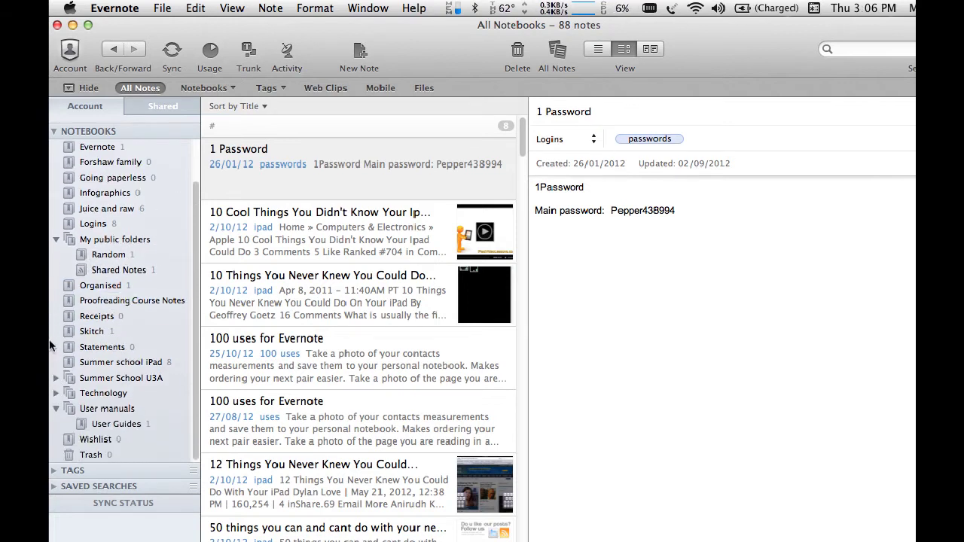
click(57, 239)
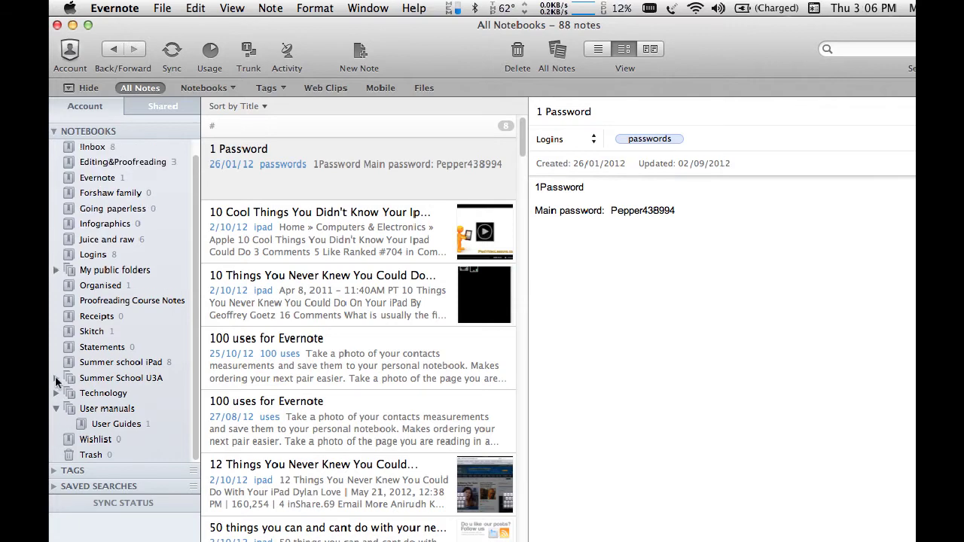
click(56, 377)
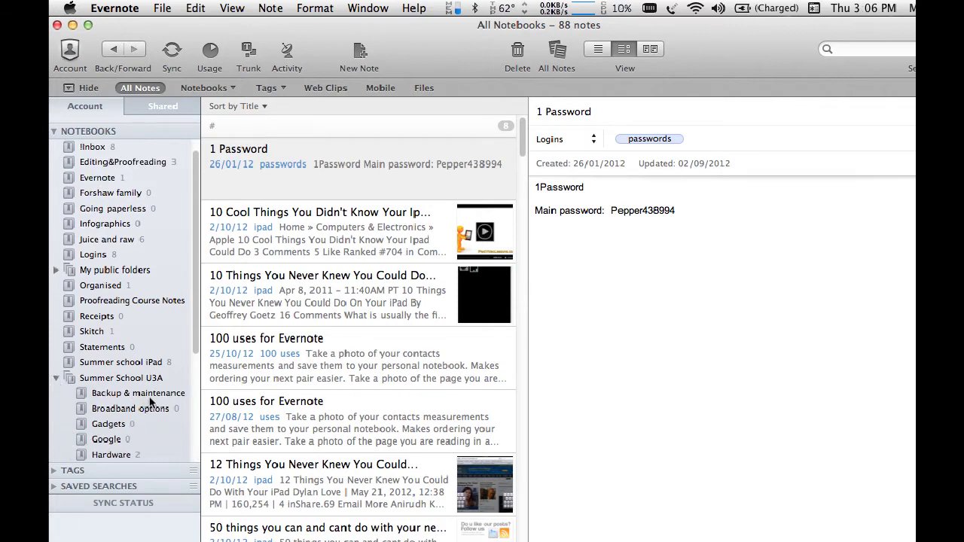
scroll(123, 323, down, 5)
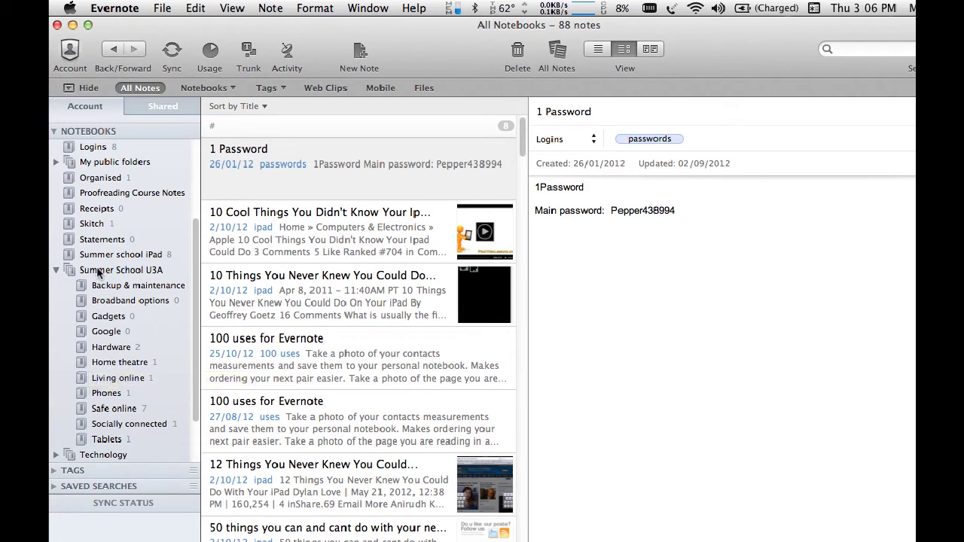
click(55, 270)
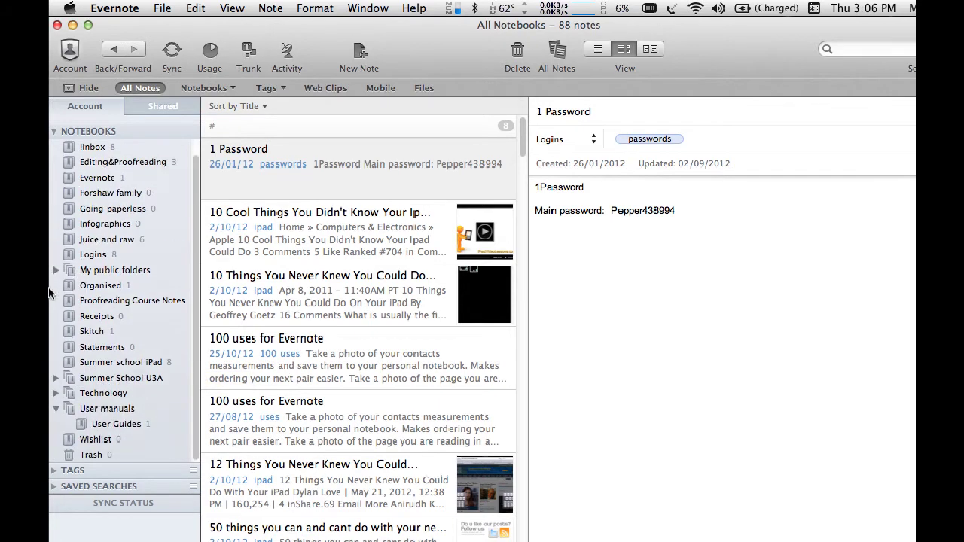
click(55, 409)
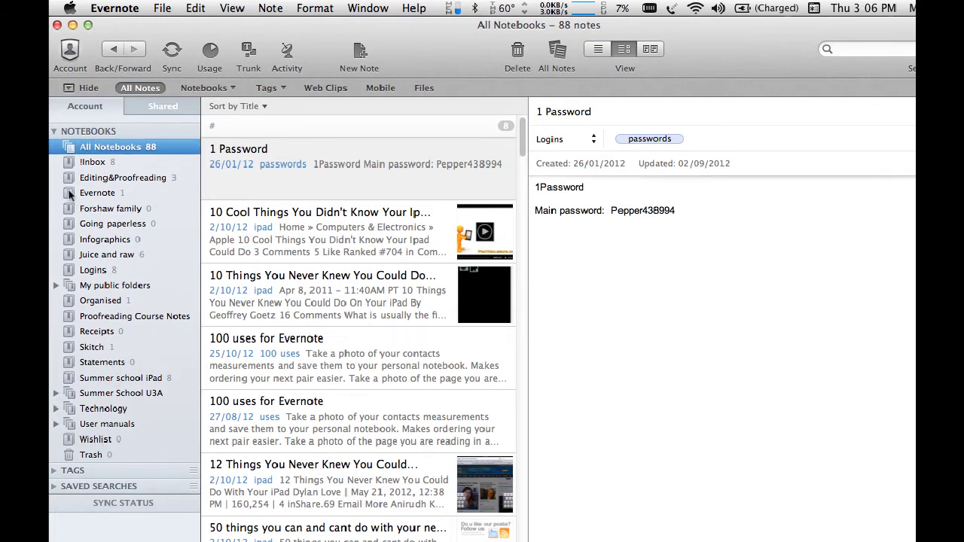
click(52, 132)
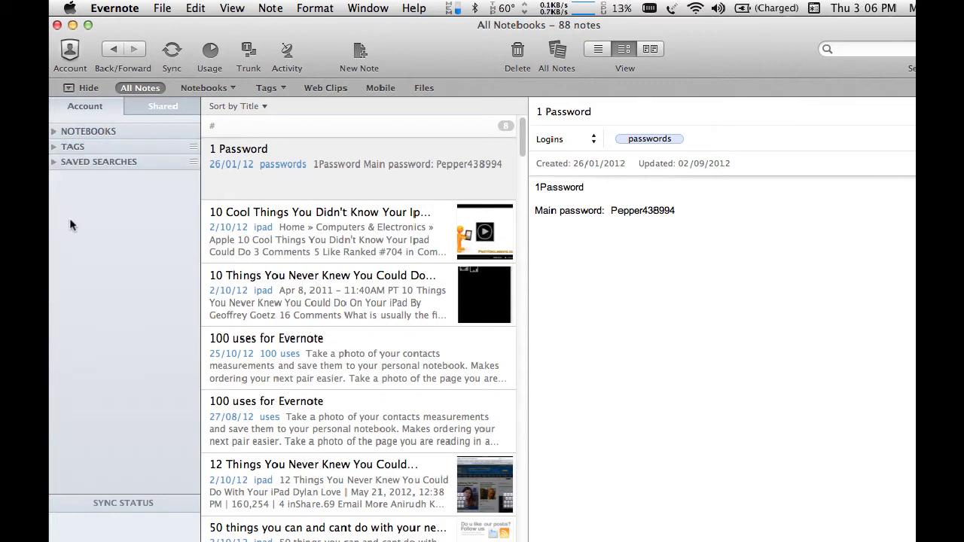
click(55, 131)
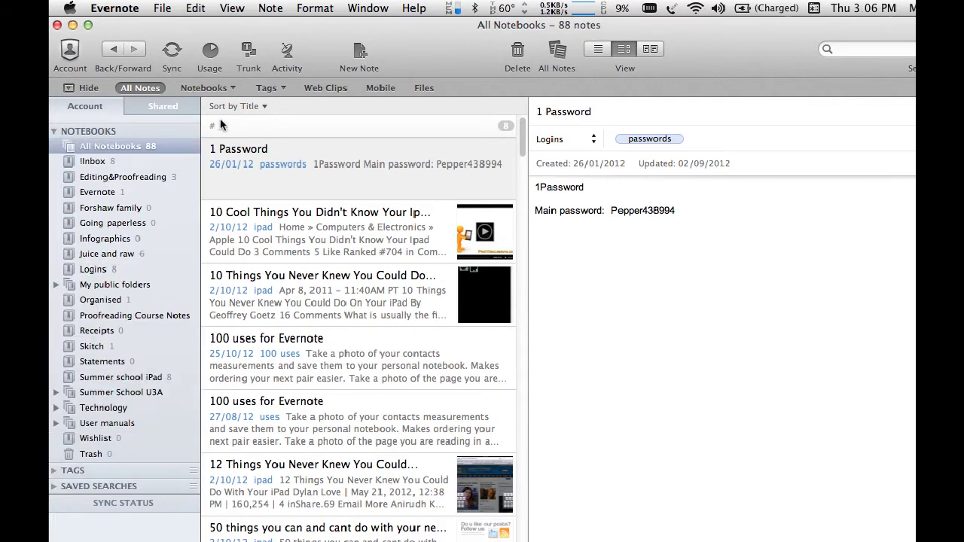
Search the notebook list for paperless, and close the notebook finder without choosing a notebook
click(232, 87)
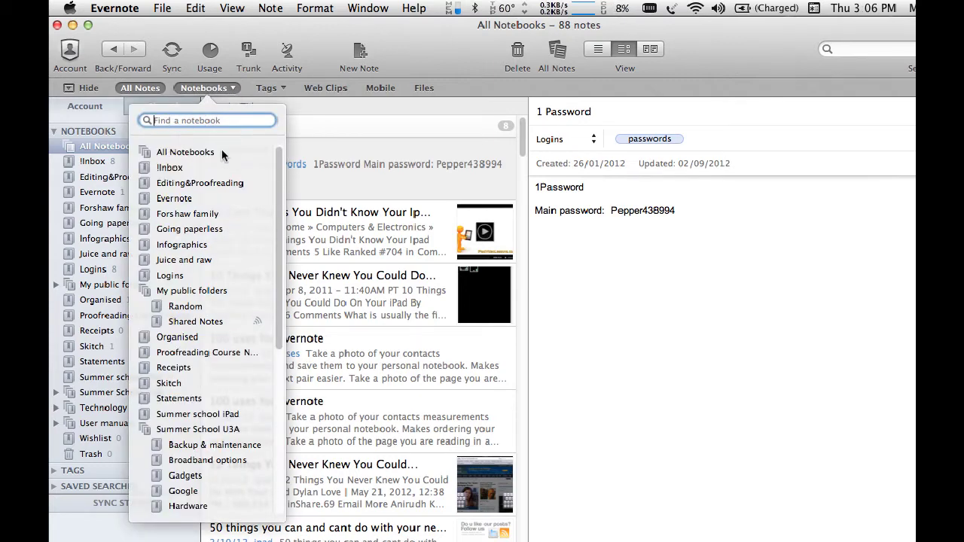
text(paperless)
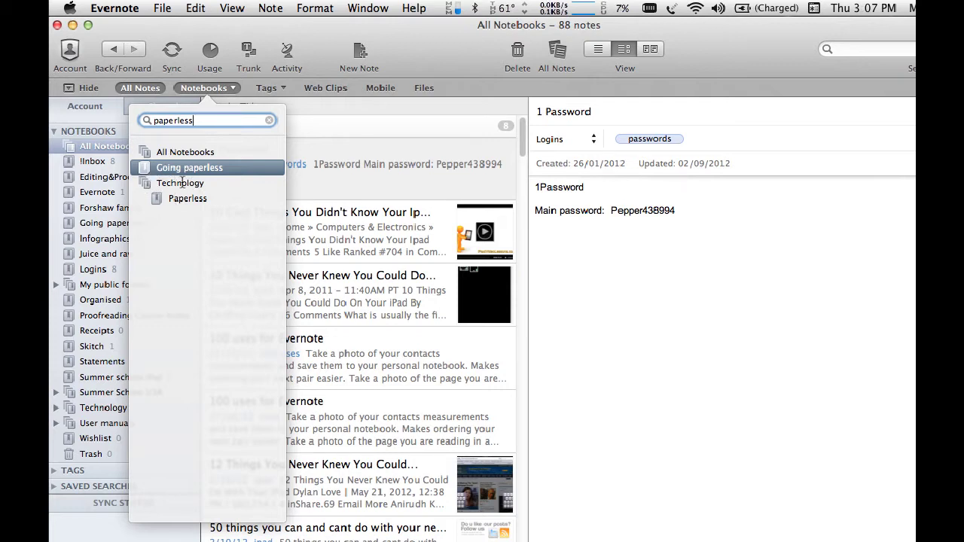
click(178, 250)
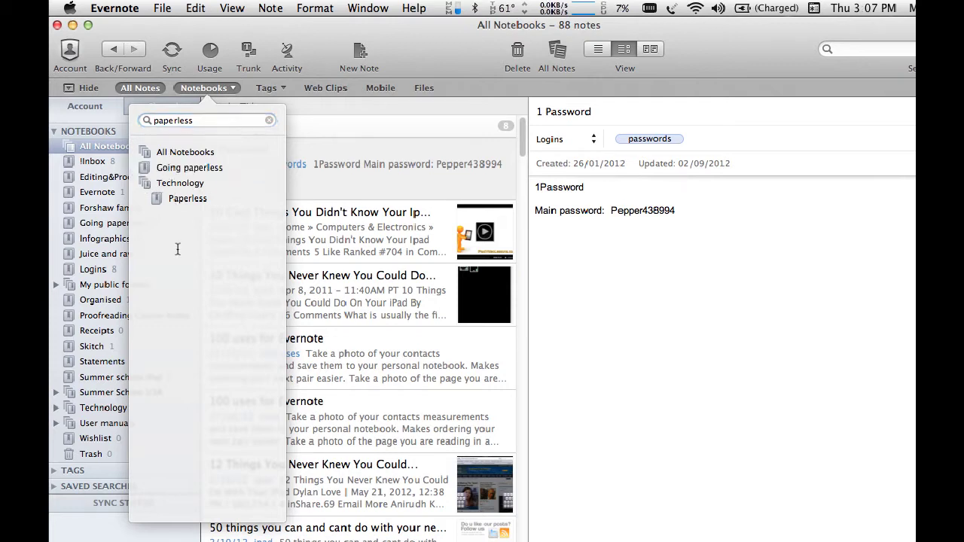
key(Escape)
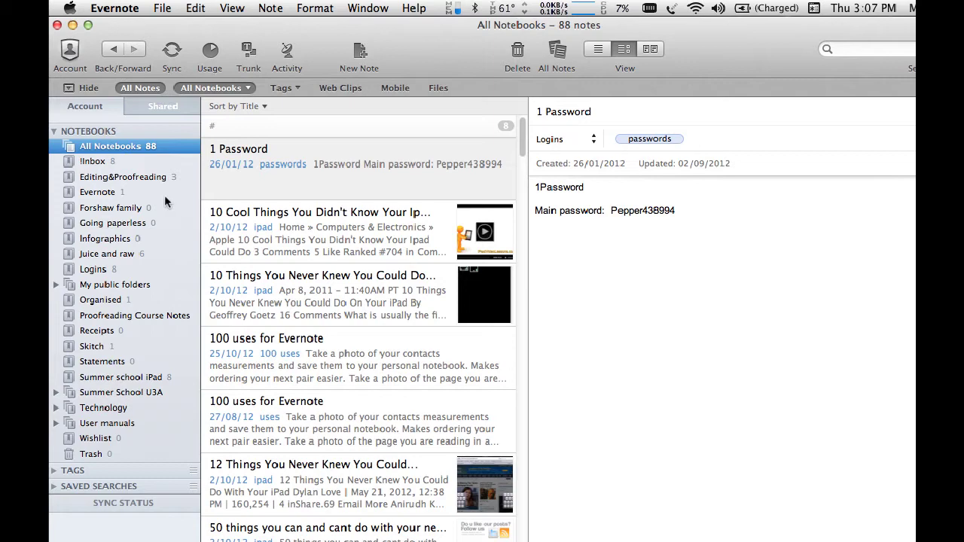
Search the notebook list for paperless once more, and delete the empty Going paperless notebook
click(245, 87)
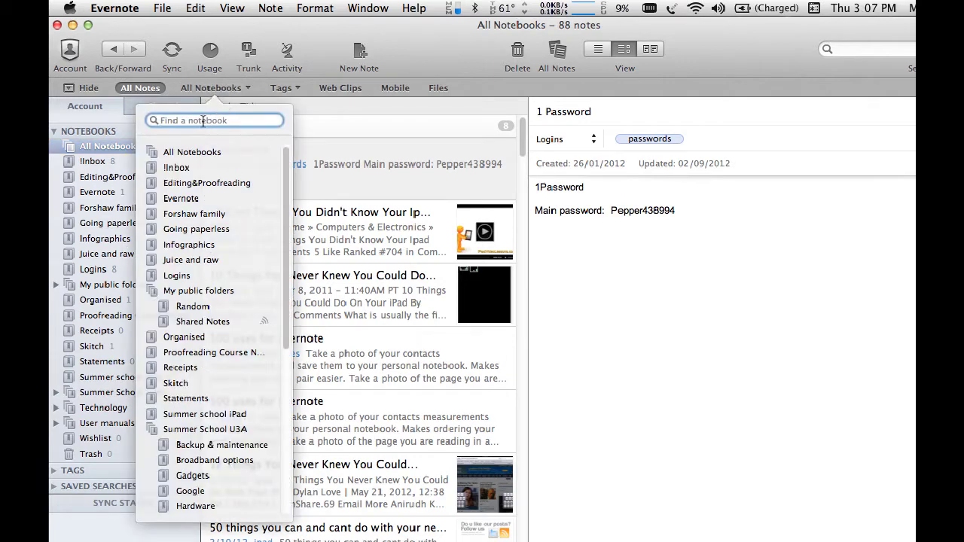
text(paperless)
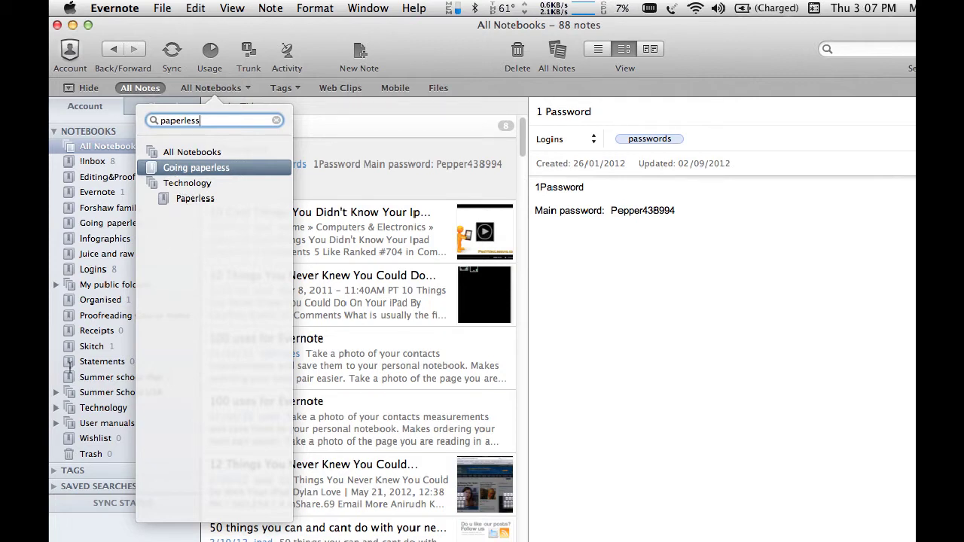
click(60, 236)
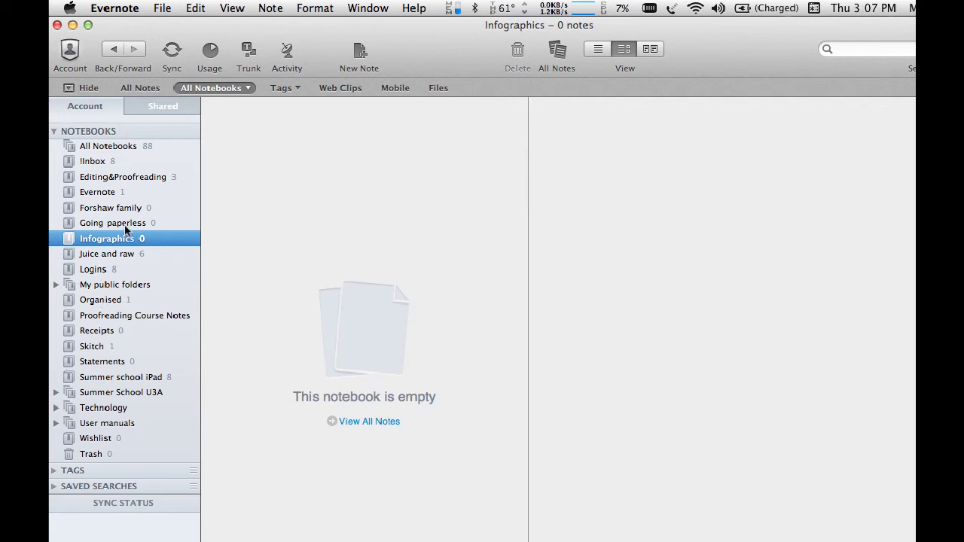
click(83, 225)
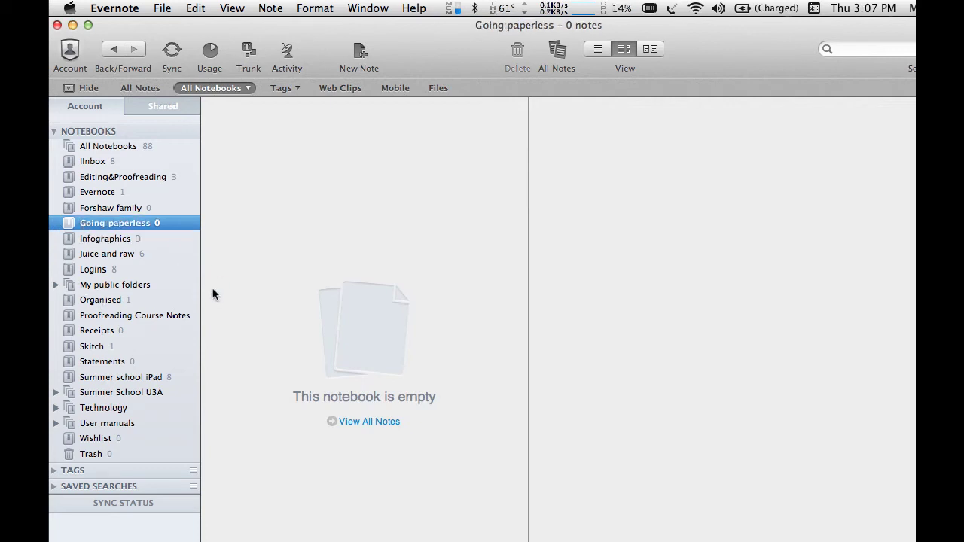
right_click(127, 226)
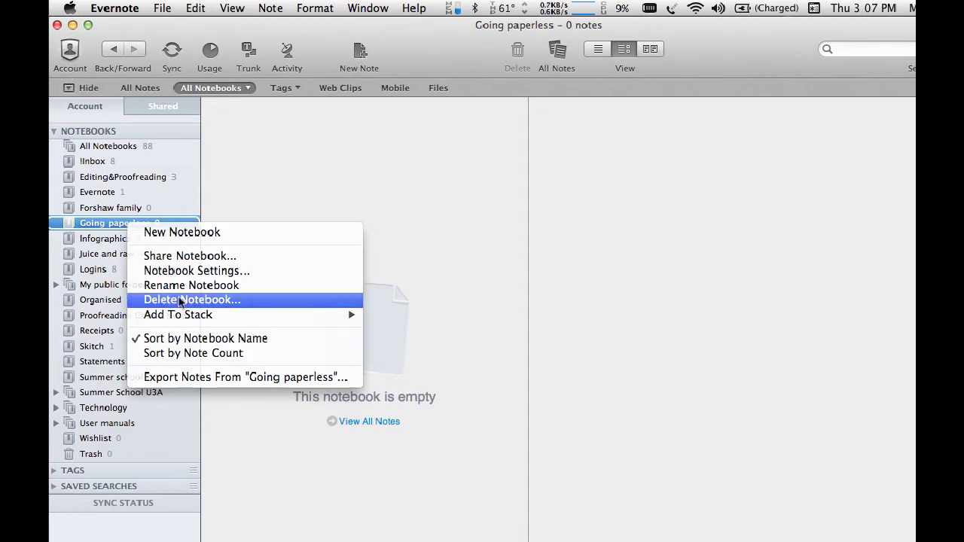
click(158, 300)
click(648, 236)
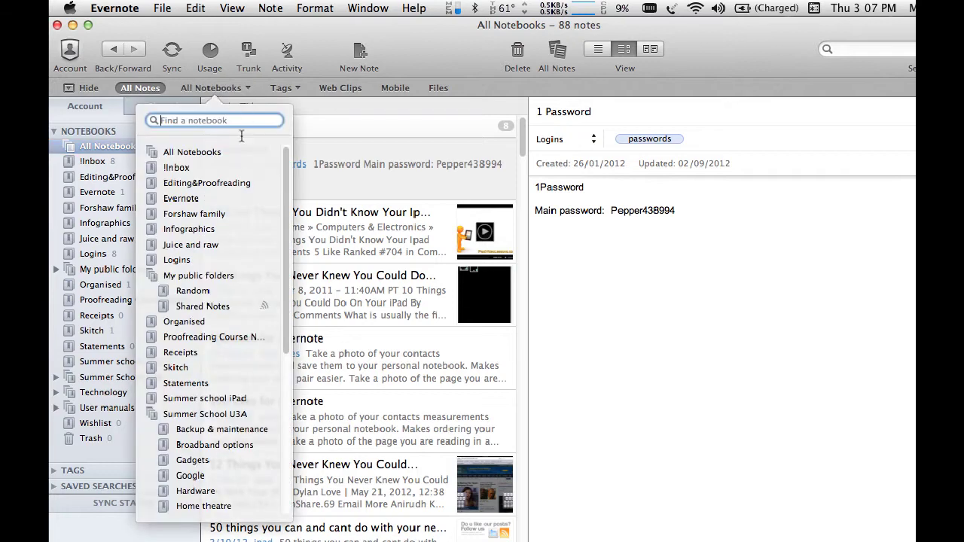
Show all notebooks, and open the sharing options of the Random notebook in the My public folders stack
click(247, 88)
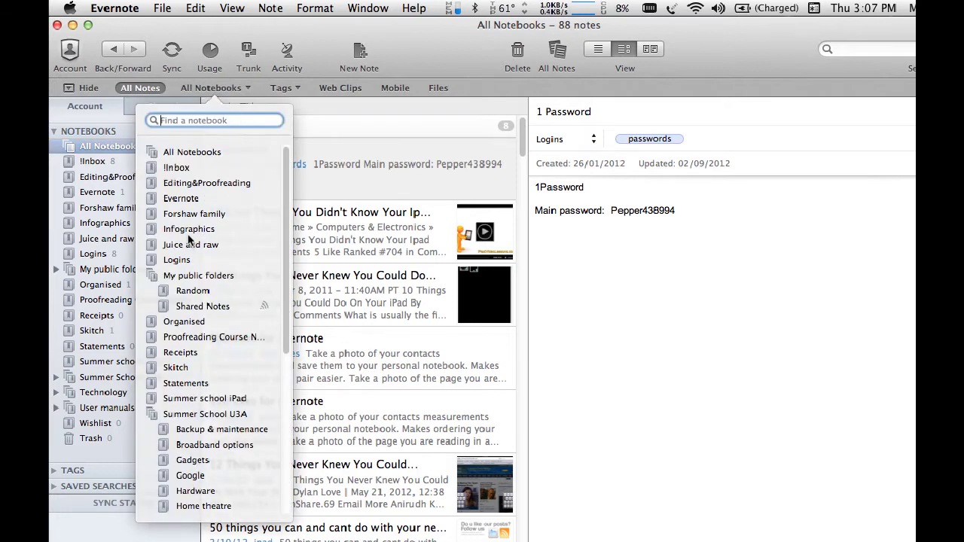
click(168, 152)
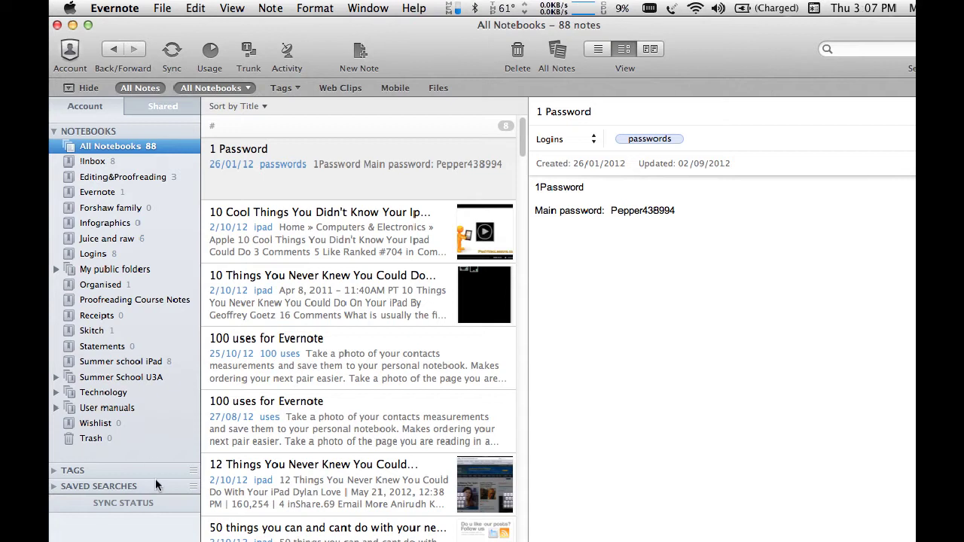
click(55, 269)
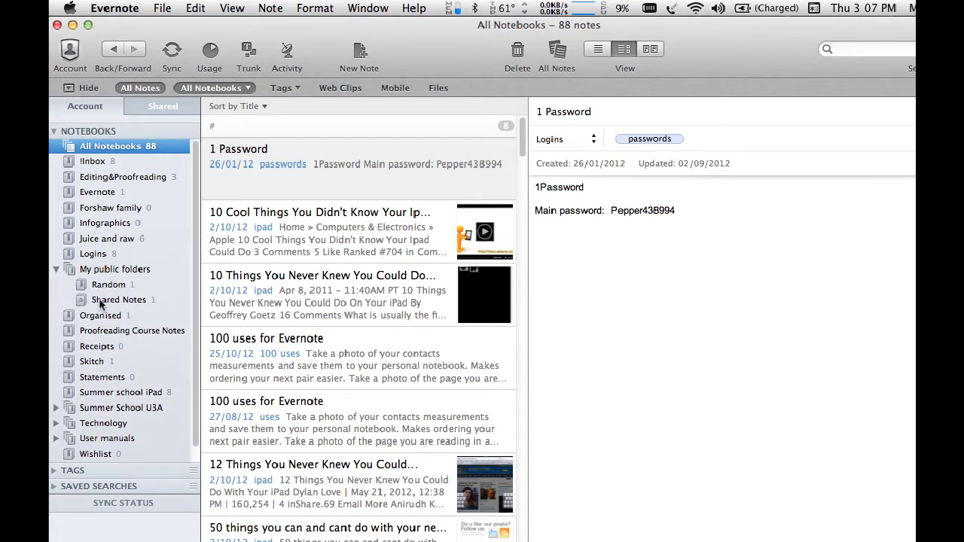
click(102, 284)
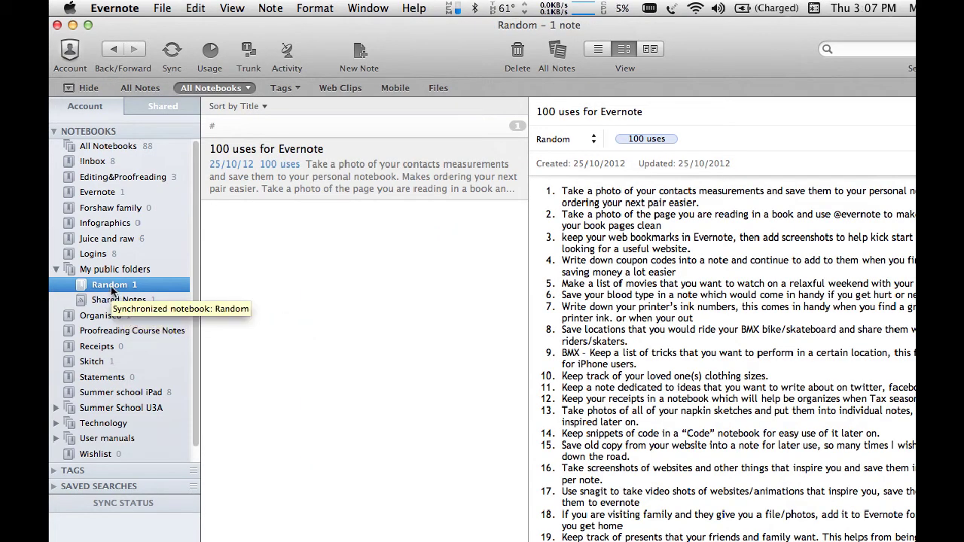
right_click(111, 289)
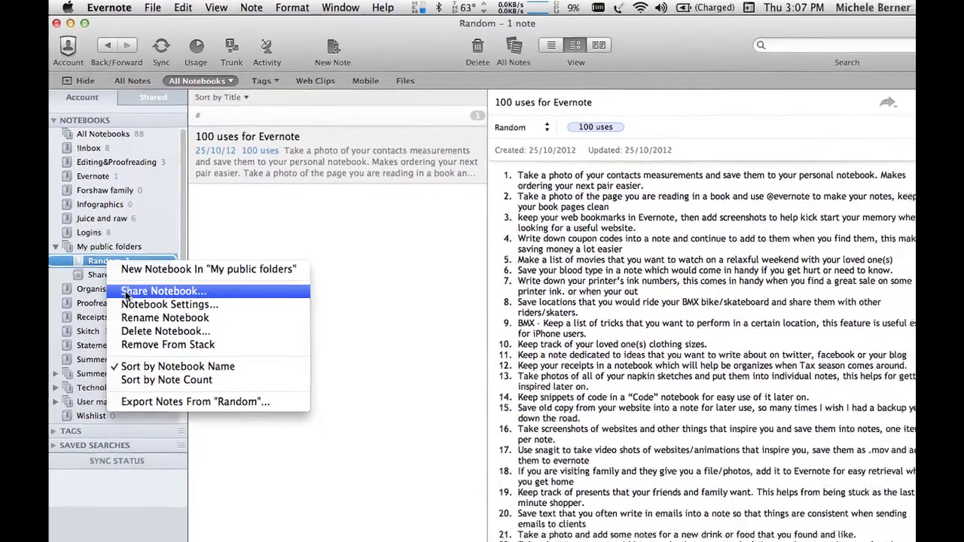
click(134, 321)
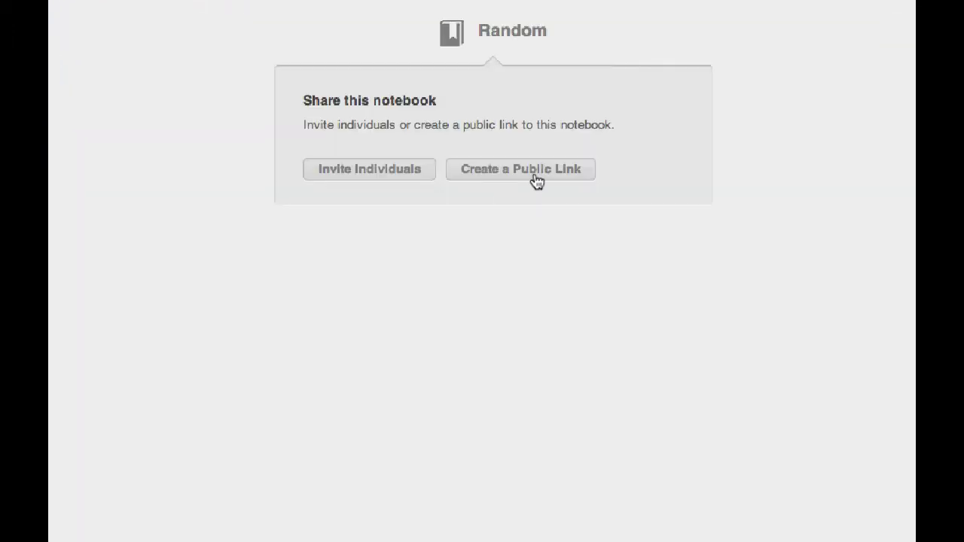
Open the form for inviting individuals to the Random notebook, and examine its address and message fields and its permission choices
click(343, 173)
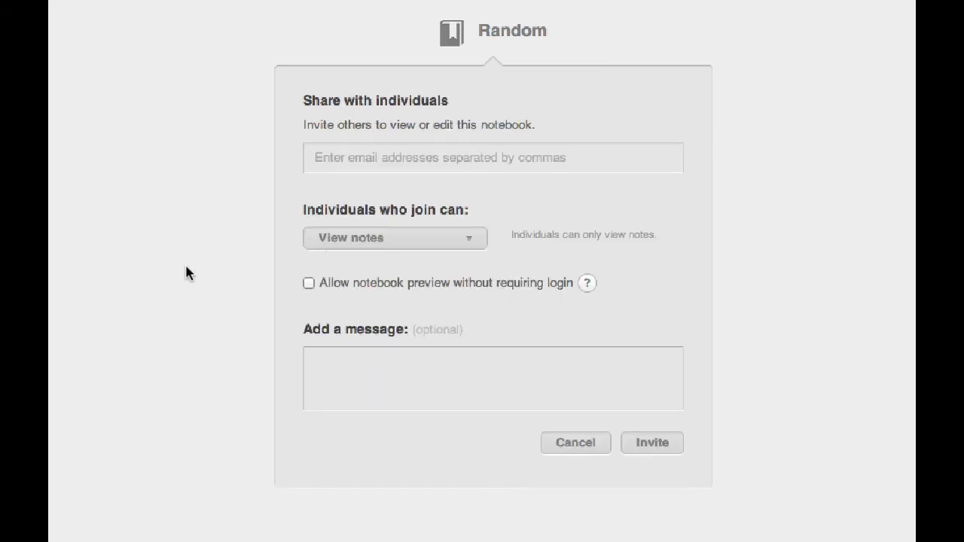
click(342, 161)
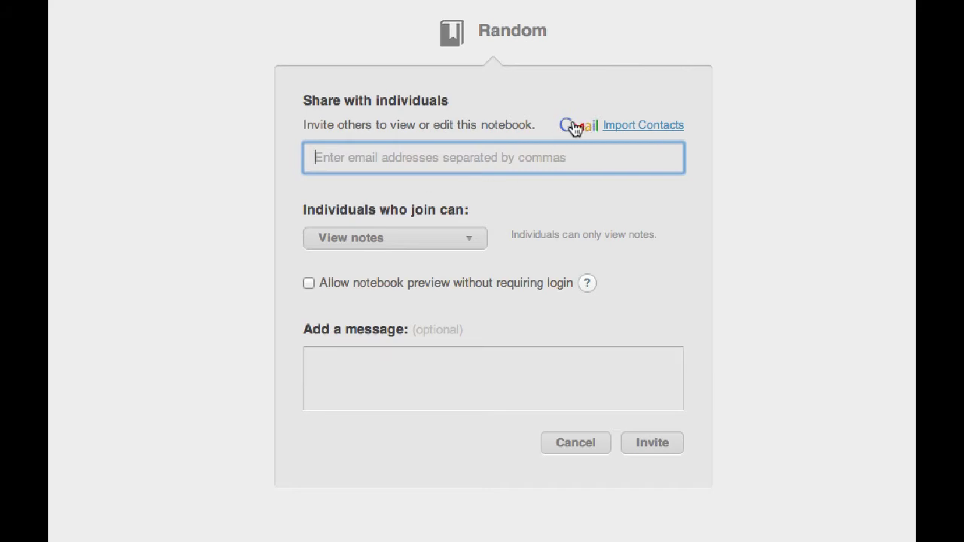
click(337, 358)
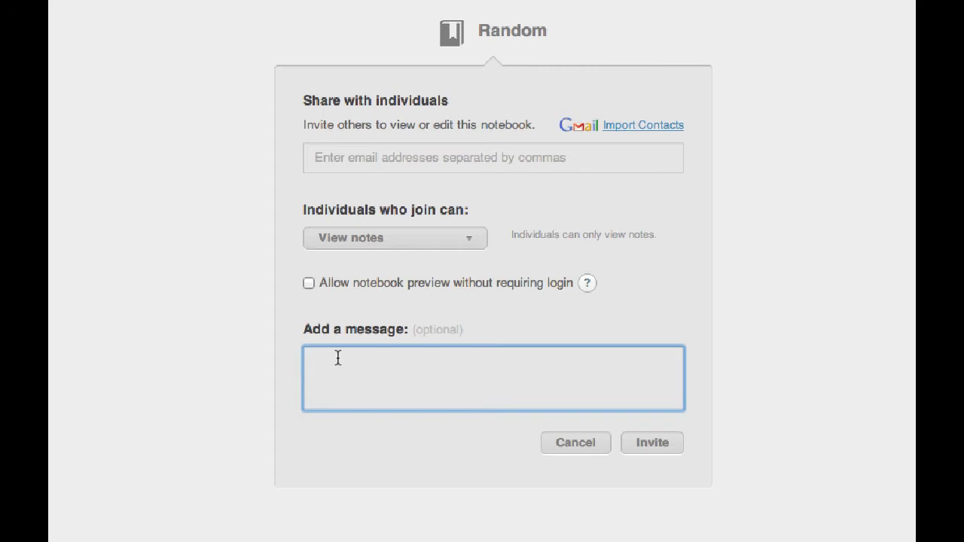
click(470, 243)
click(471, 243)
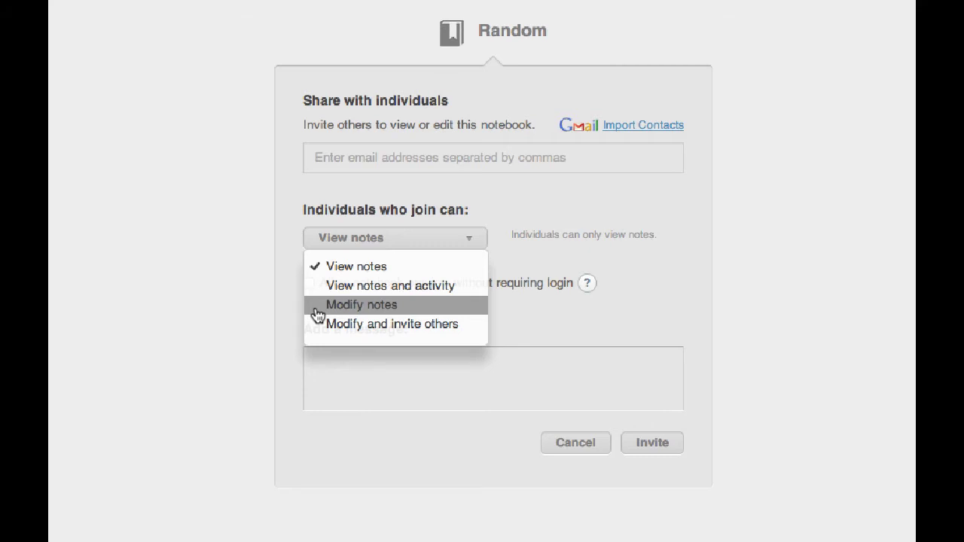
click(578, 399)
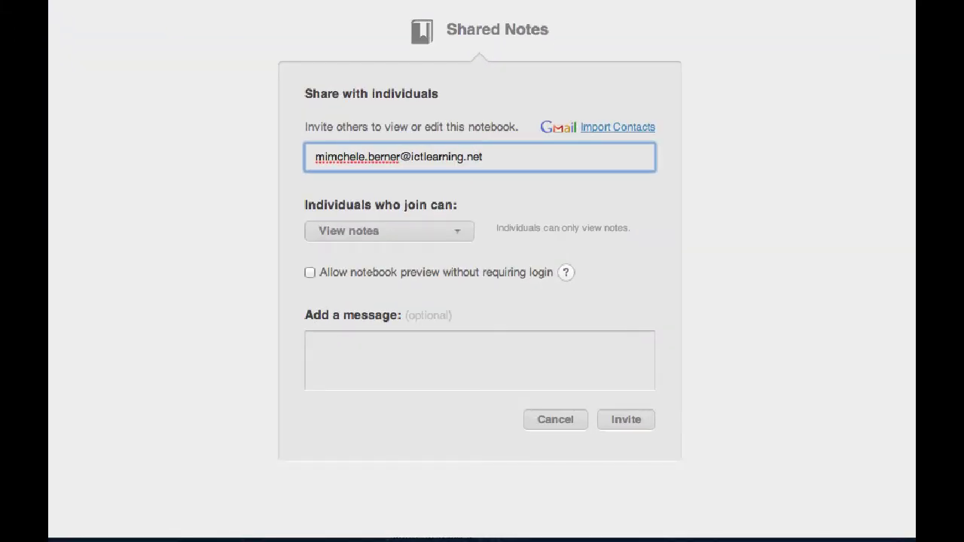
Correct the invitee's email address in the Shared Notes invitation, and add the message "this is a note"
click(336, 158)
key(BackSpace)
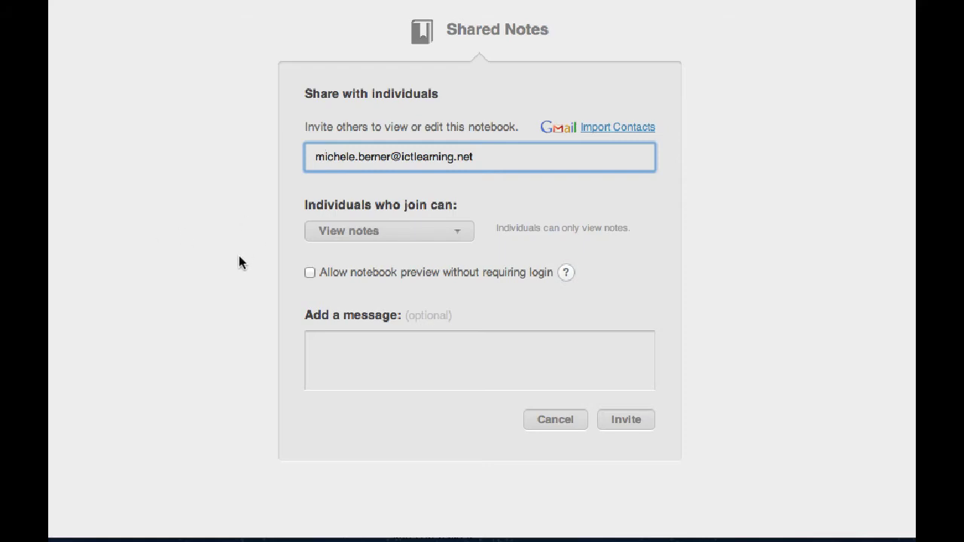
click(324, 347)
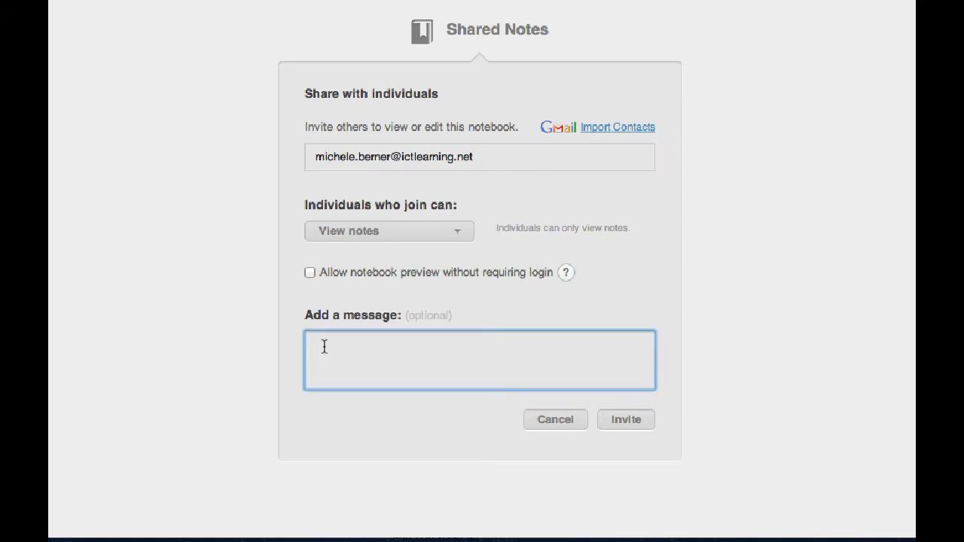
text(this is anote)
key(BackSpace)
key(BackSpace)
key(BackSpace)
key(BackSpace)
text(note)
Check the permission choices for the invitee, keep View notes, and send the Shared Notes invitation
click(458, 235)
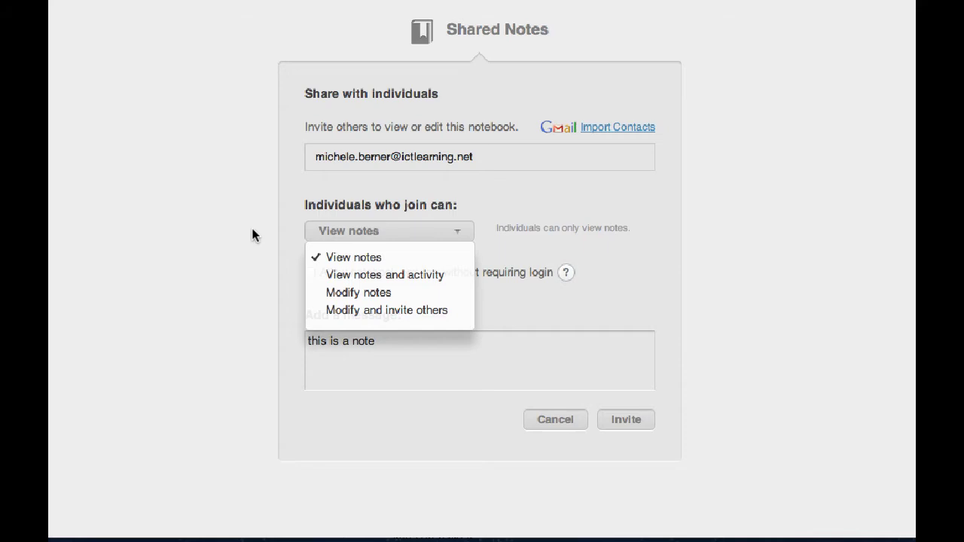
click(364, 435)
click(624, 422)
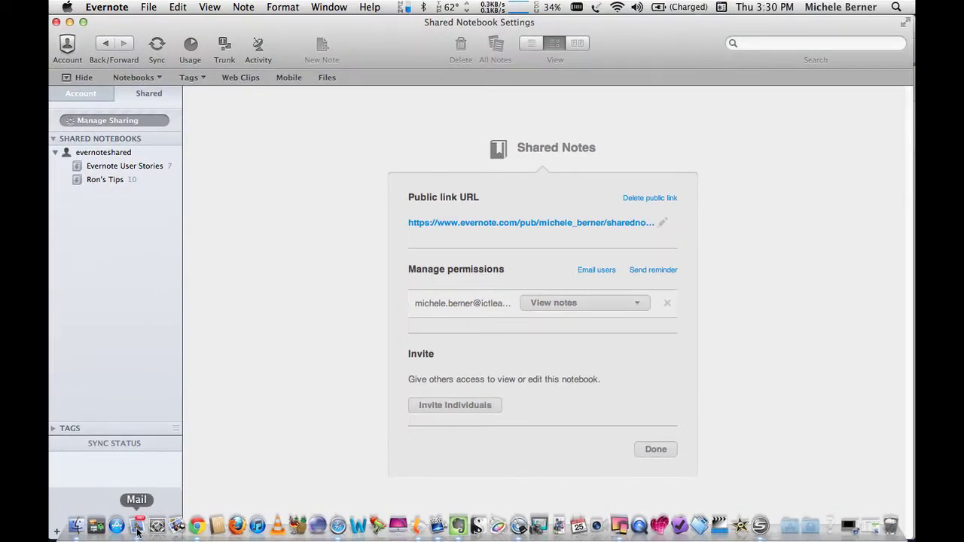
Switch to Mail, read the Shared Notes invitation, and open the shared notebook from it
click(136, 528)
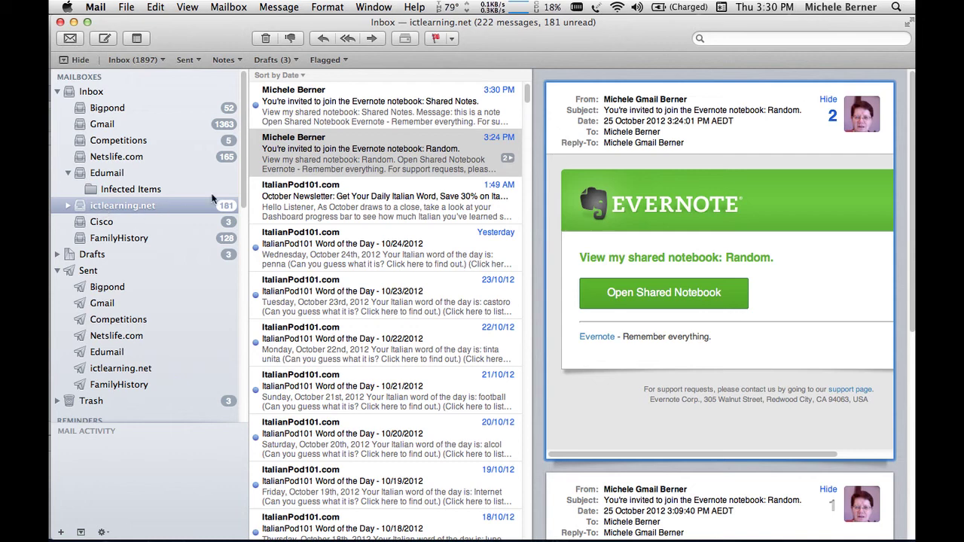
click(324, 114)
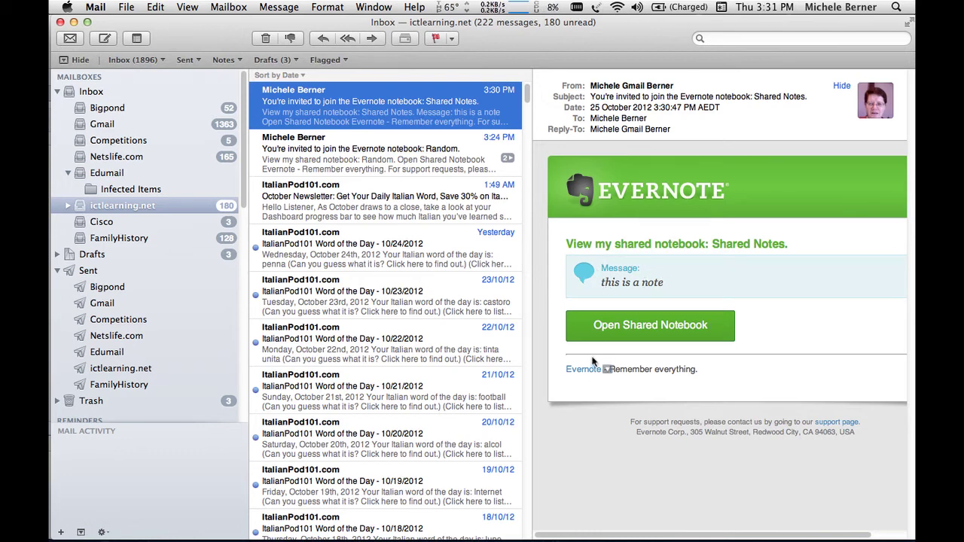
click(618, 328)
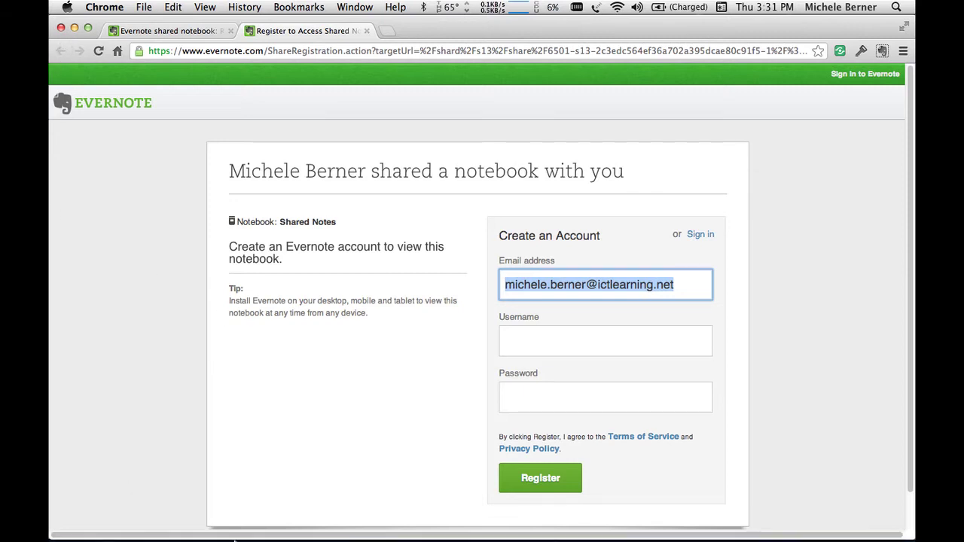
Switch back to Evernote, and finish with the sharing settings of the Shared Notes notebook
mouse_move(324, 531)
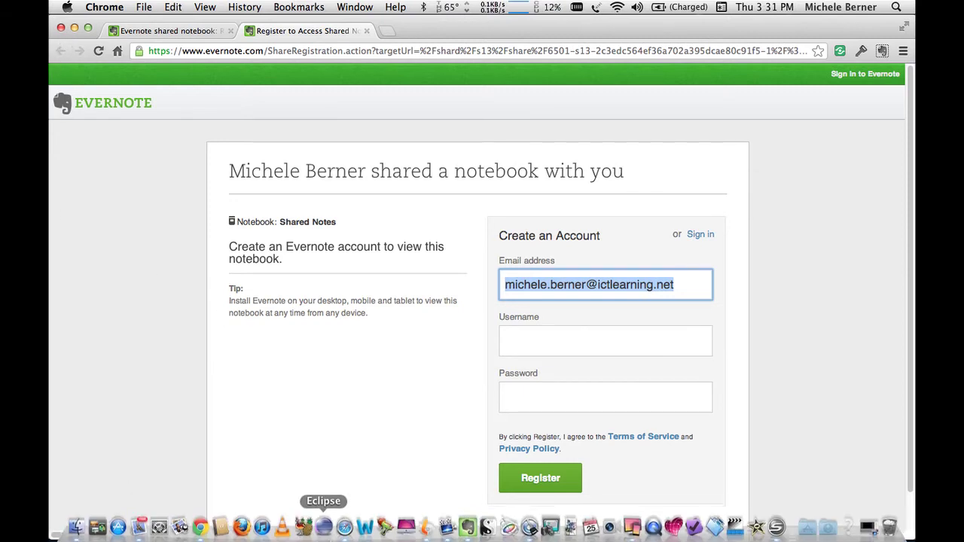
click(467, 526)
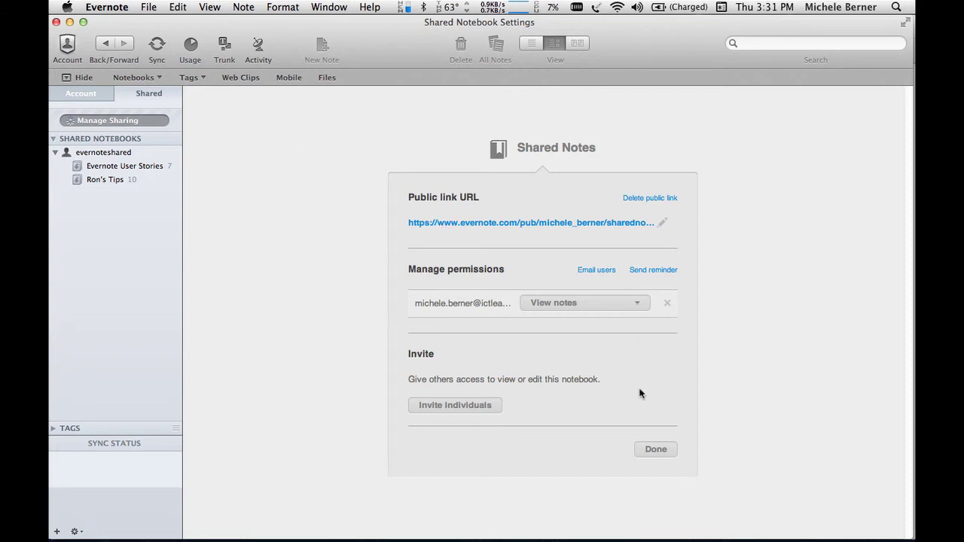
click(650, 451)
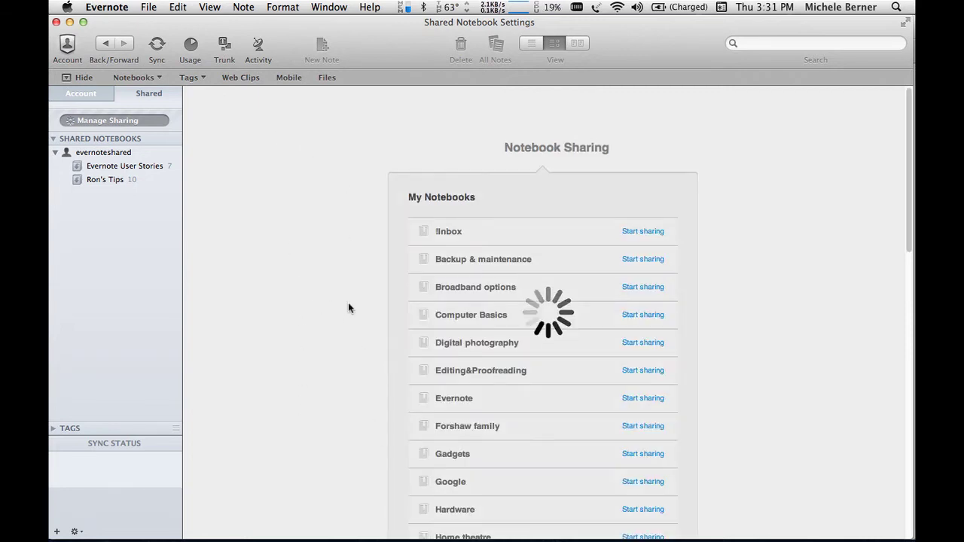
Look through the list of notebooks for sharing, and open the sharing settings of the Random notebook
scroll(370, 344, down, 10)
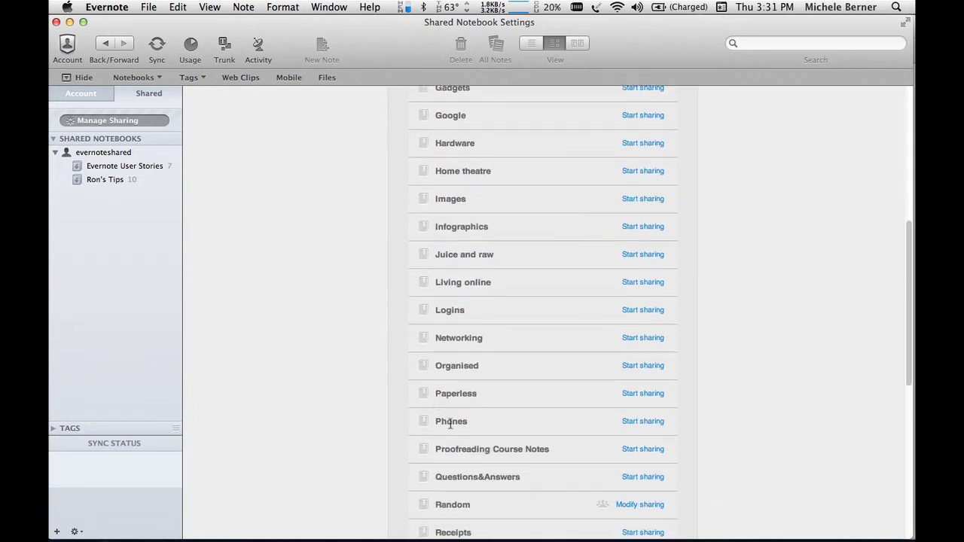
scroll(382, 381, down, 3)
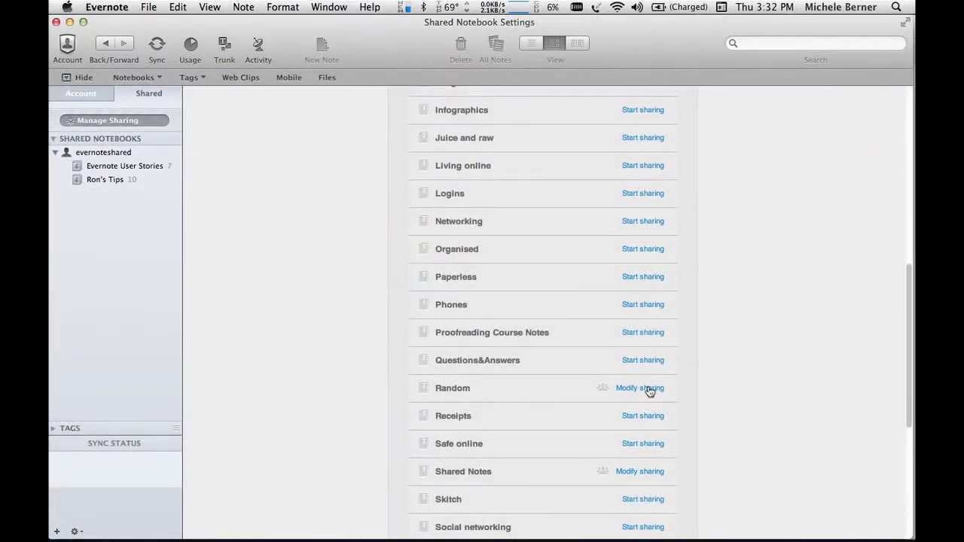
click(649, 389)
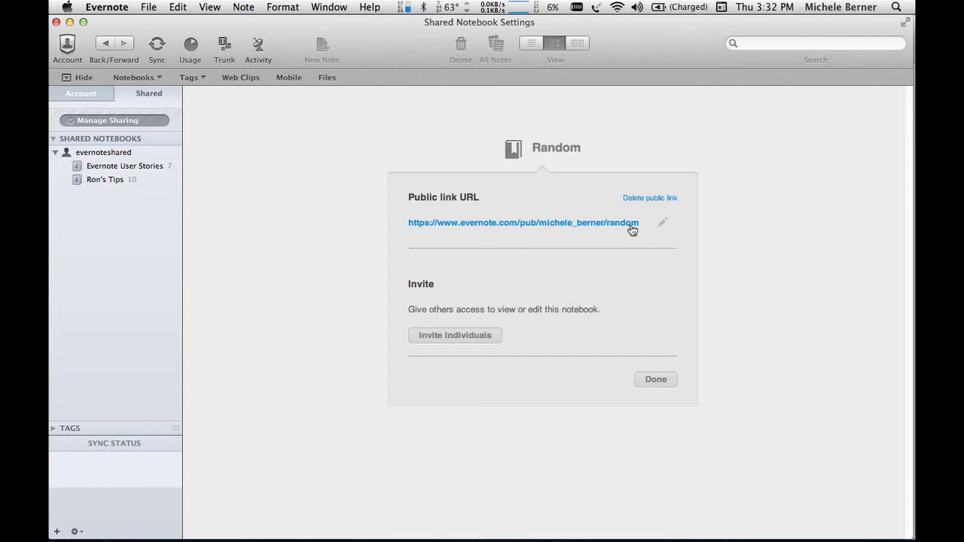
View the Random notebook's public page without signing in, highlight its note text and base web address, and switch back to Evernote
click(478, 225)
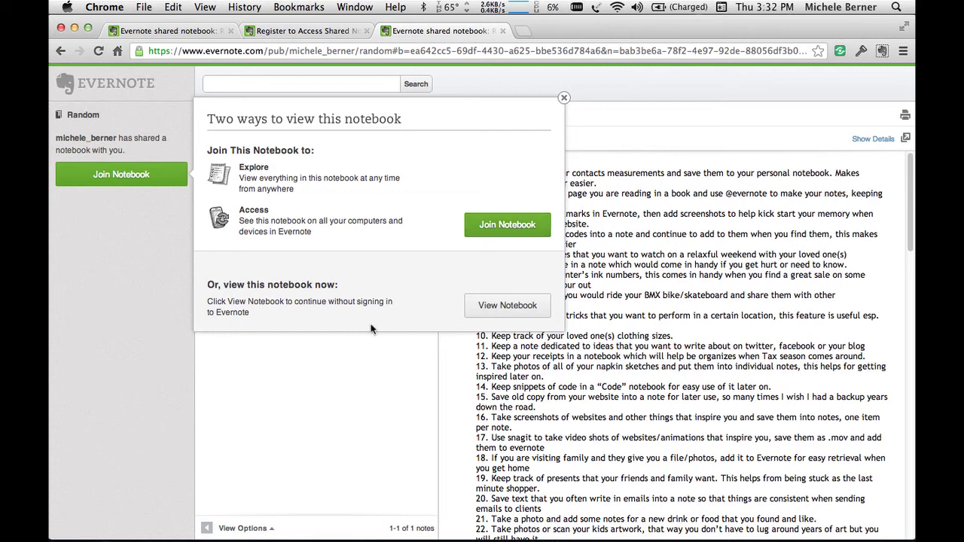
click(507, 311)
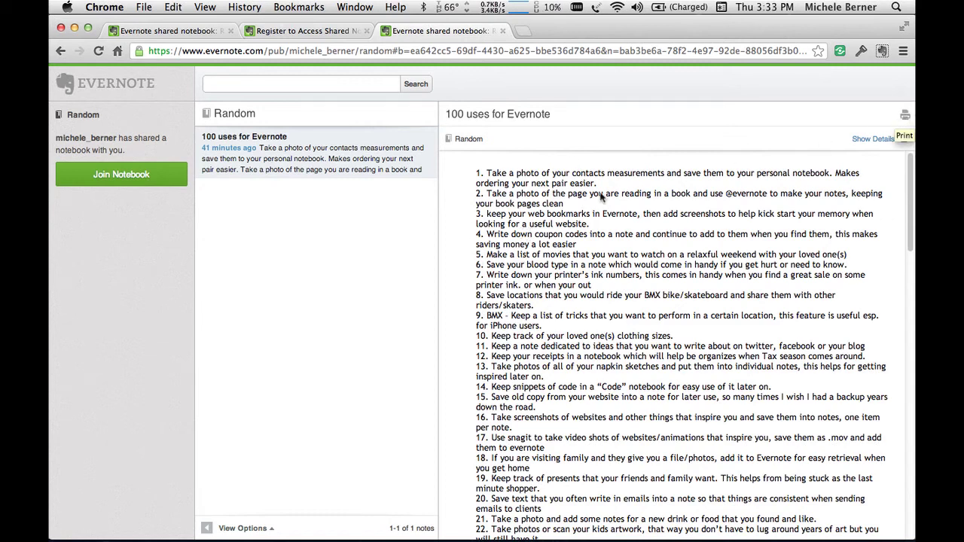
drag(476, 174, 591, 535)
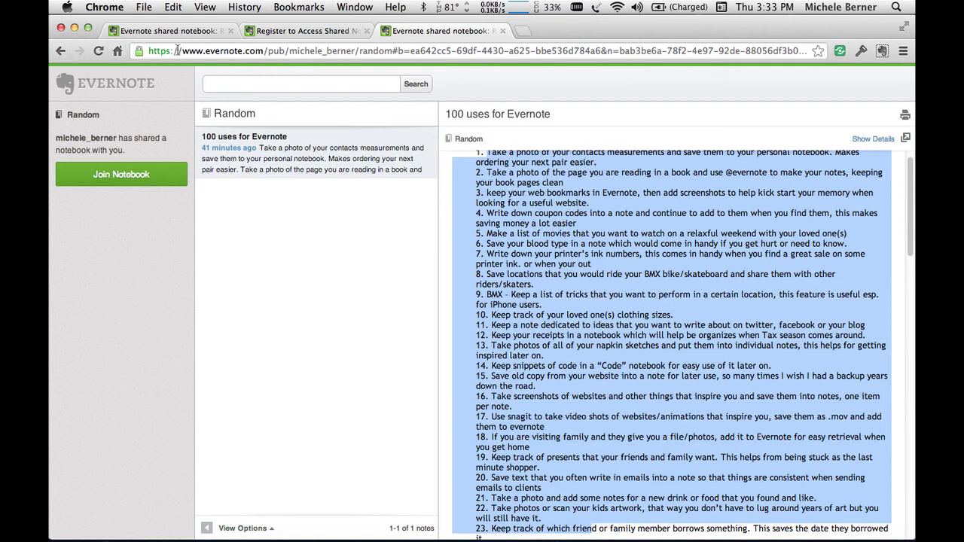
drag(149, 50, 392, 48)
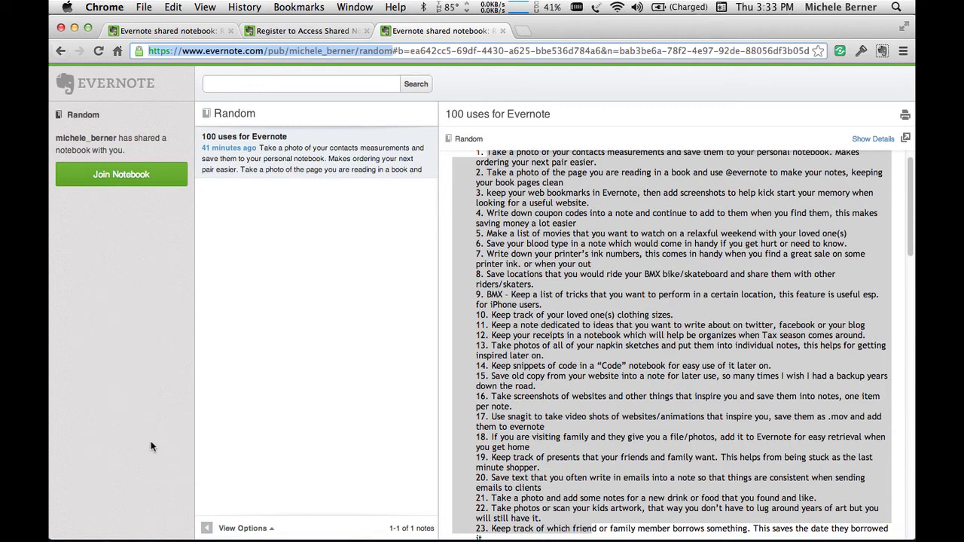
mouse_move(366, 529)
click(467, 527)
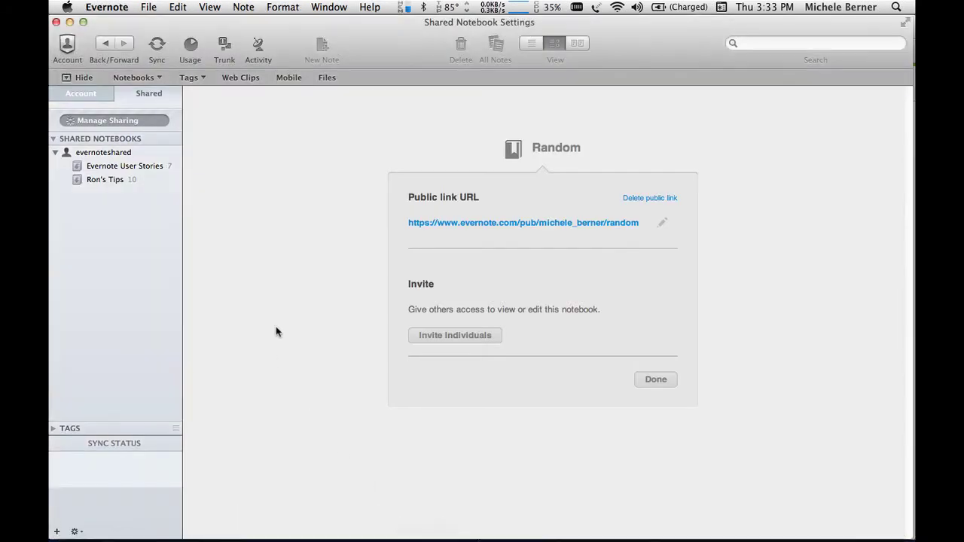
Copy the Random notebook's public link URL, and return to the sharing overview of all notebooks
click(443, 226)
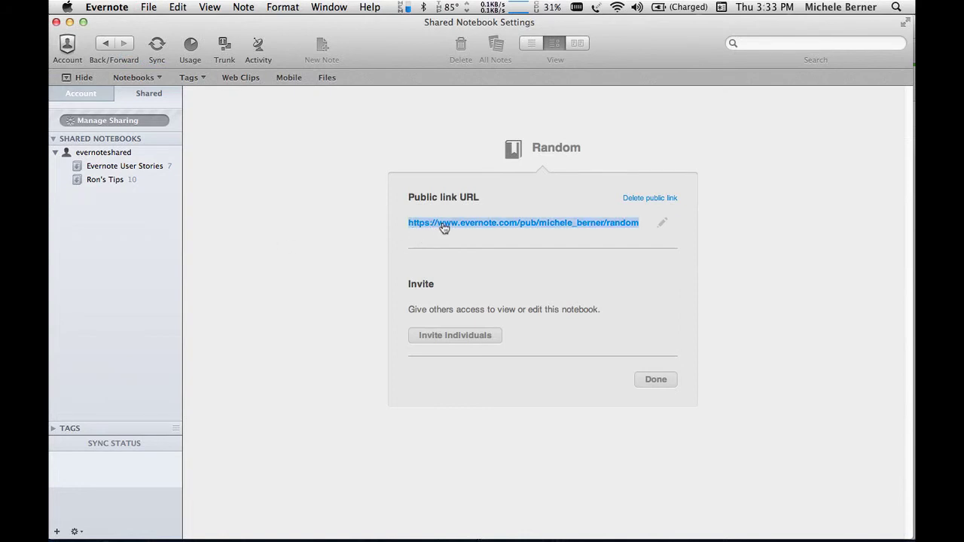
key(super+c)
click(92, 121)
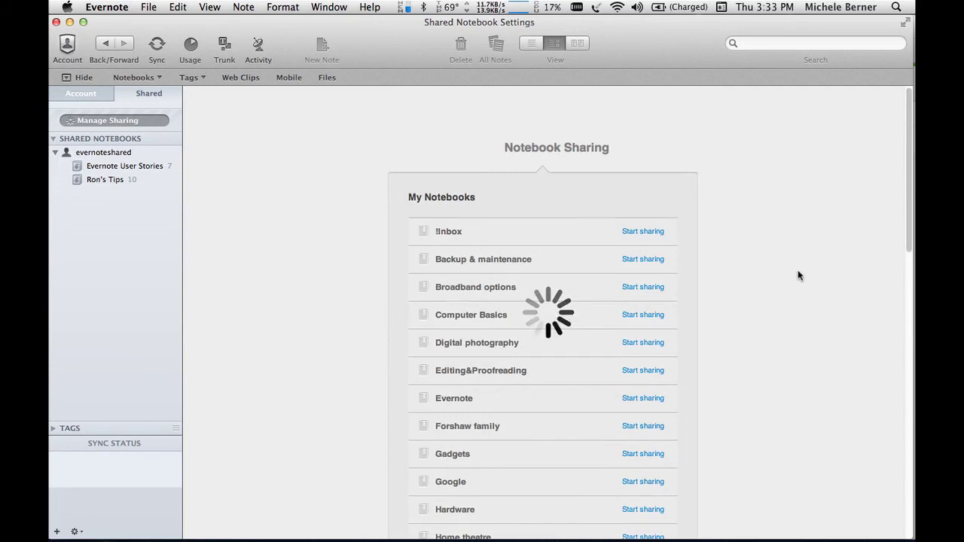
Modify the Random notebook's sharing by deleting its public link, and return to the account's own notebooks
scroll(799, 274, down, 3)
scroll(784, 265, down, 2)
scroll(768, 256, up, 5)
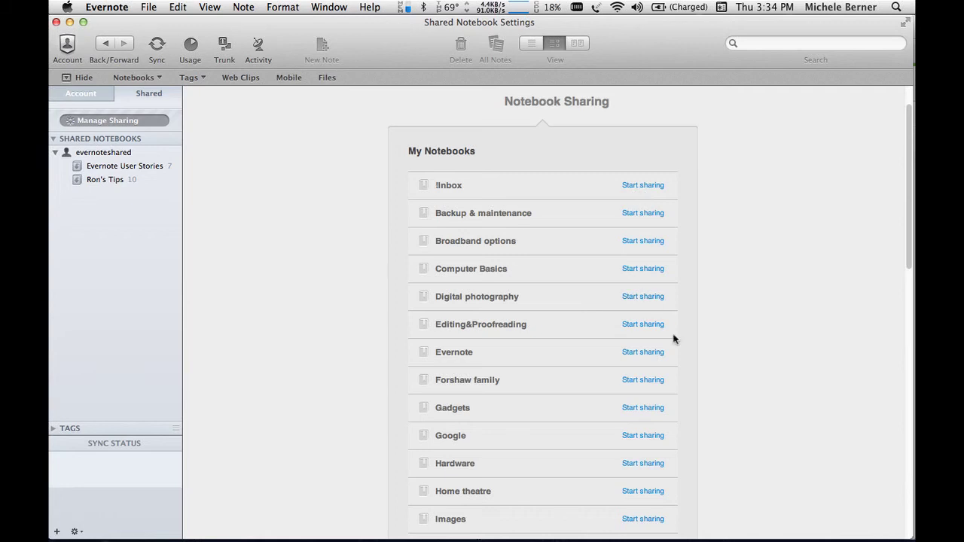
scroll(723, 370, down, 5)
scroll(724, 366, down, 5)
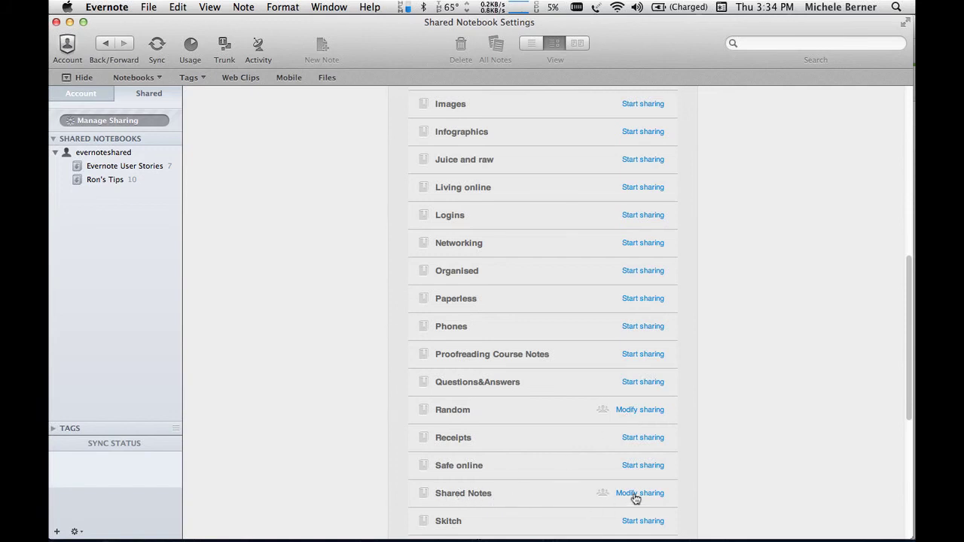
click(634, 412)
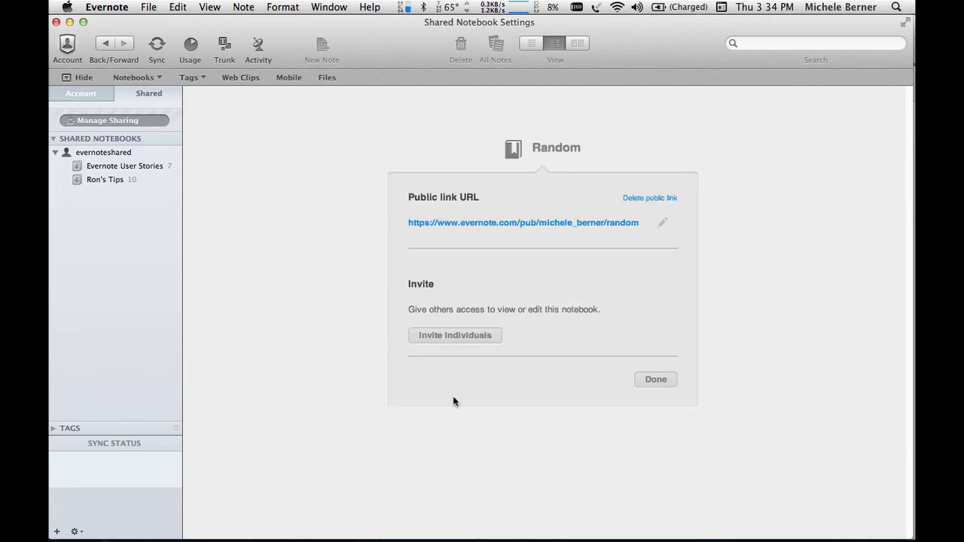
click(648, 199)
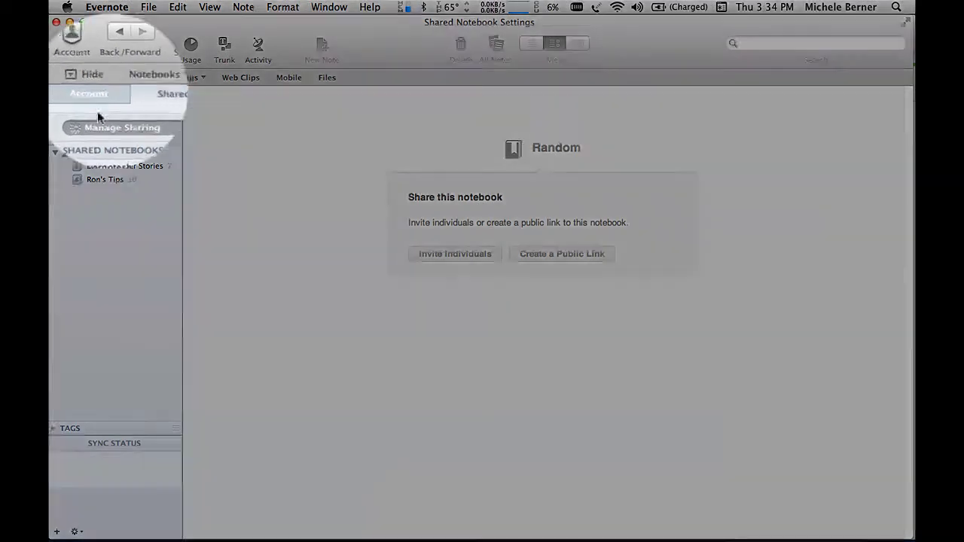
click(85, 95)
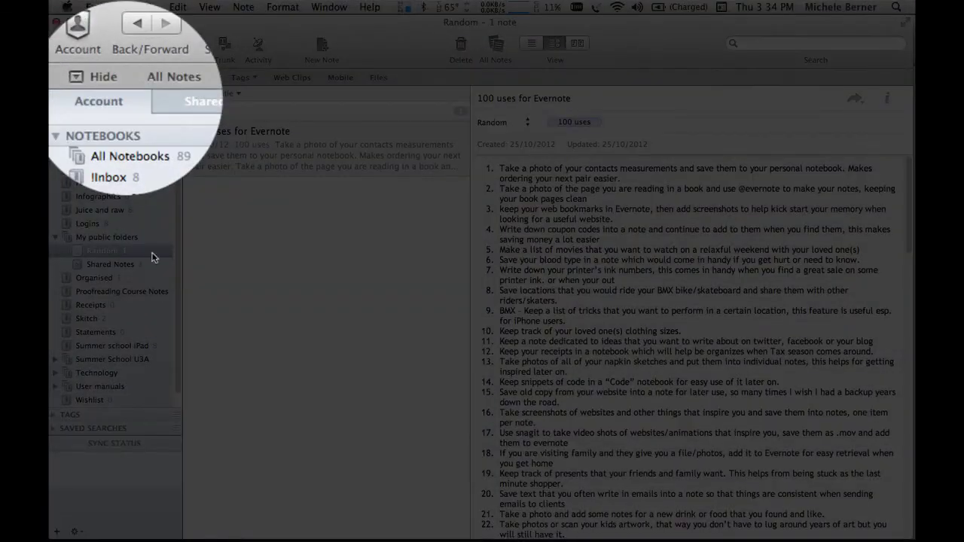